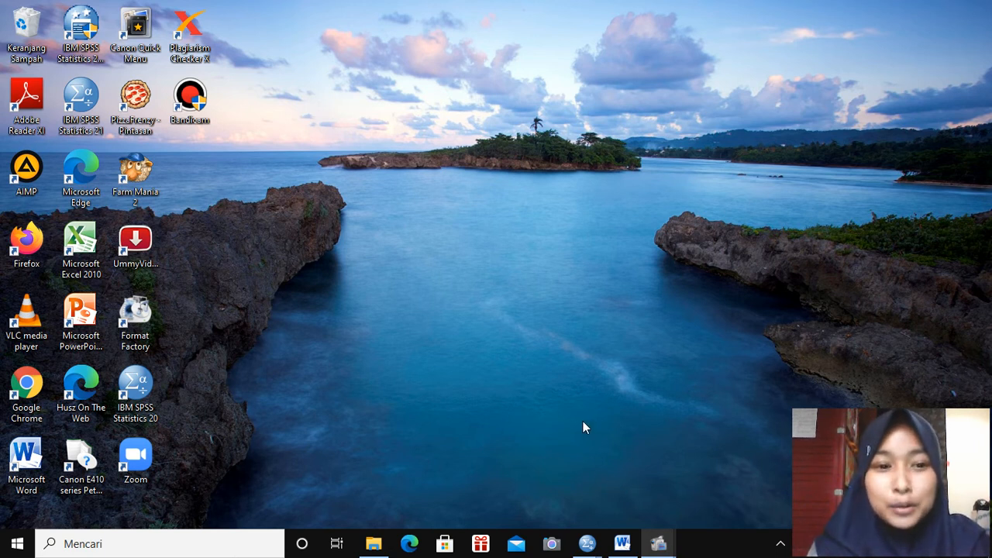
# Step: Switch to the Word document Kasus P4 Golongan 3 and read the Kasus I description, its emulsion pH table and the heating-effect criteria
pyautogui.moveTo(621, 542)
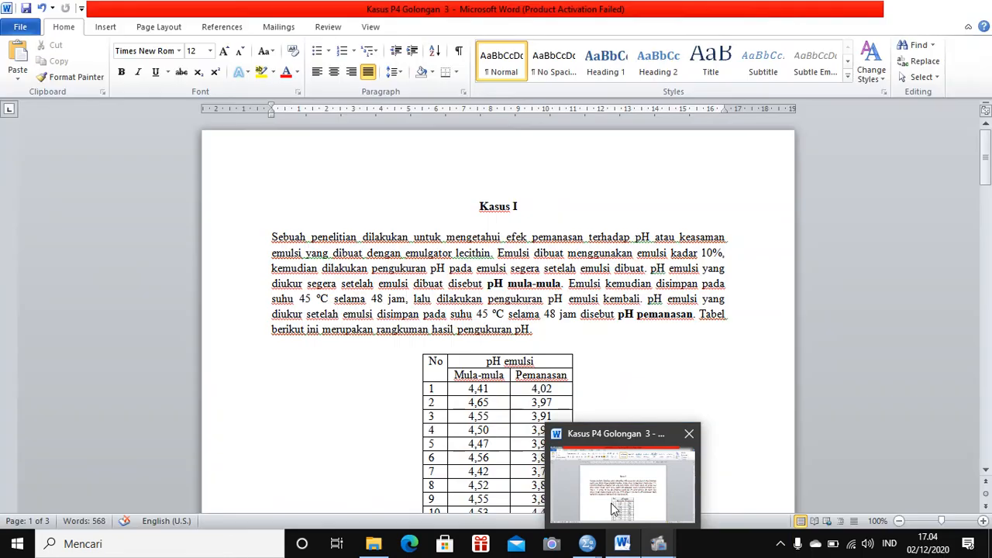
pyautogui.click(611, 503)
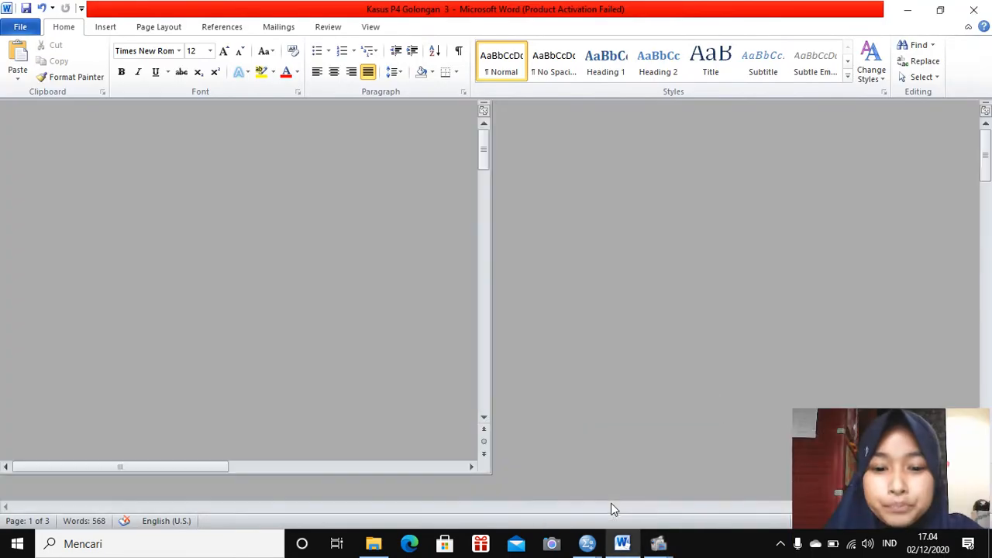
pyautogui.scroll(-20, 611, 503)
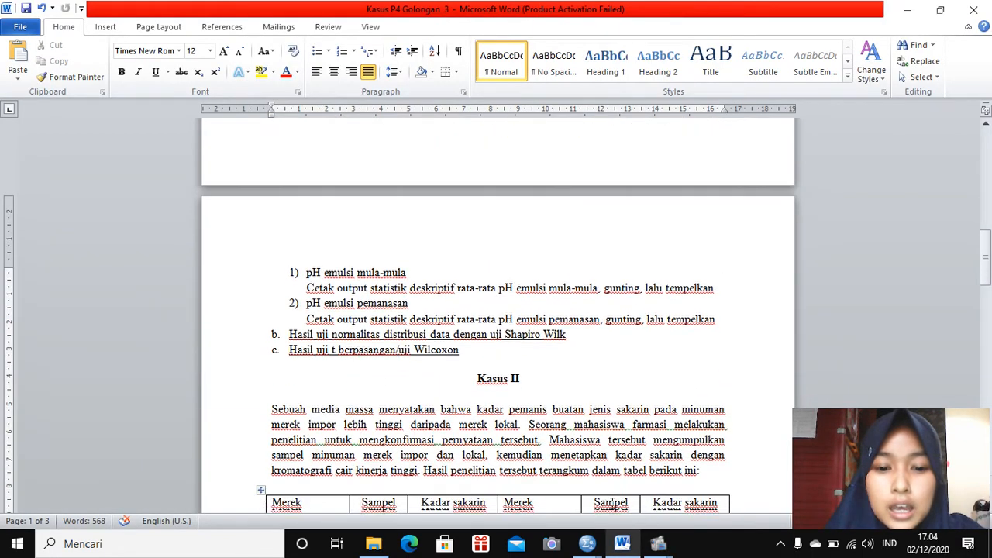
pyautogui.scroll(20, 628, 395)
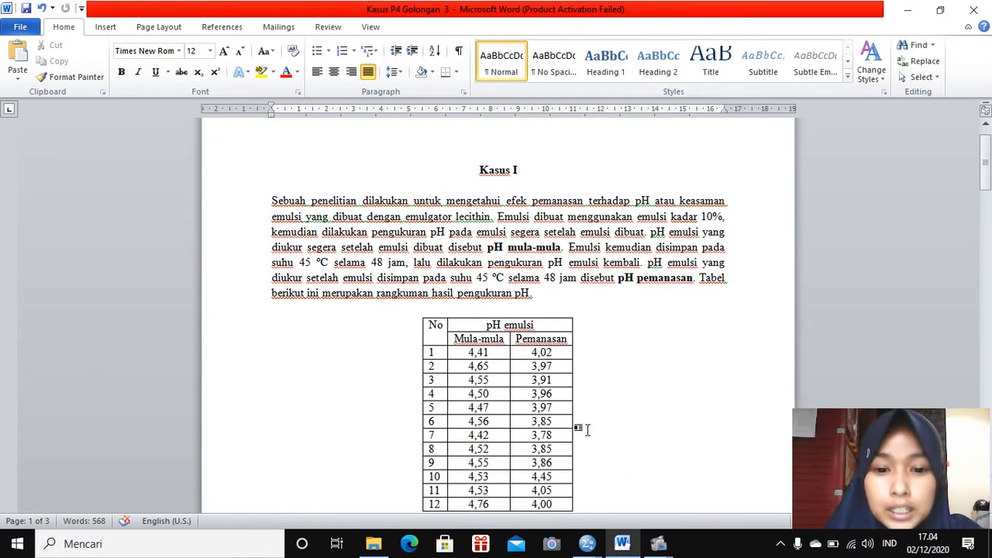
pyautogui.scroll(-3, 573, 425)
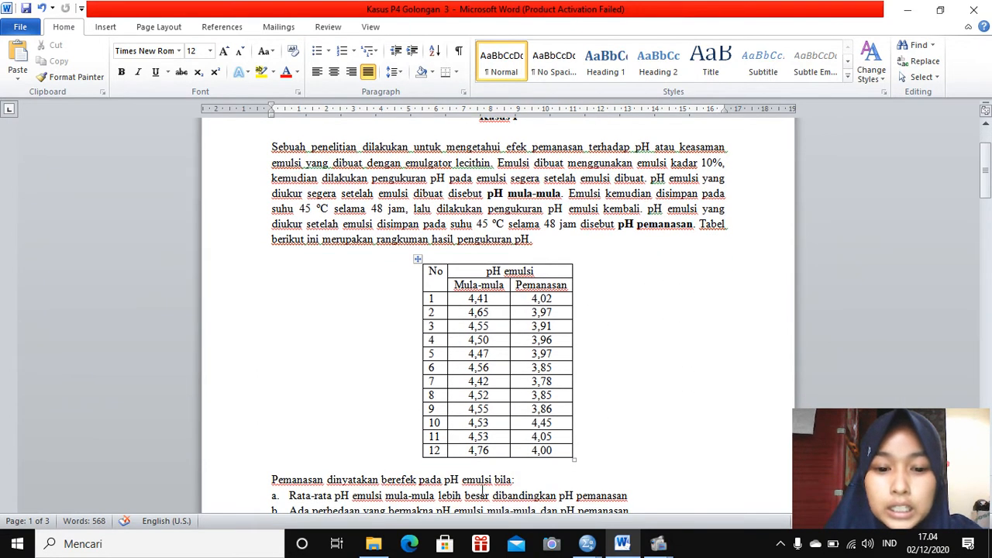
pyautogui.scroll(-2, 542, 387)
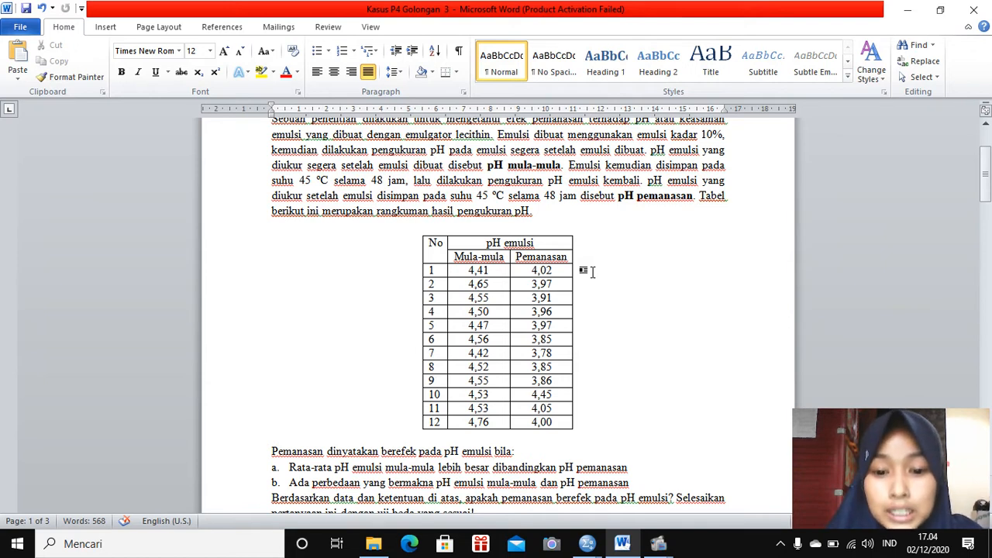
pyautogui.scroll(-1, 593, 272)
pyautogui.scroll(1, 593, 272)
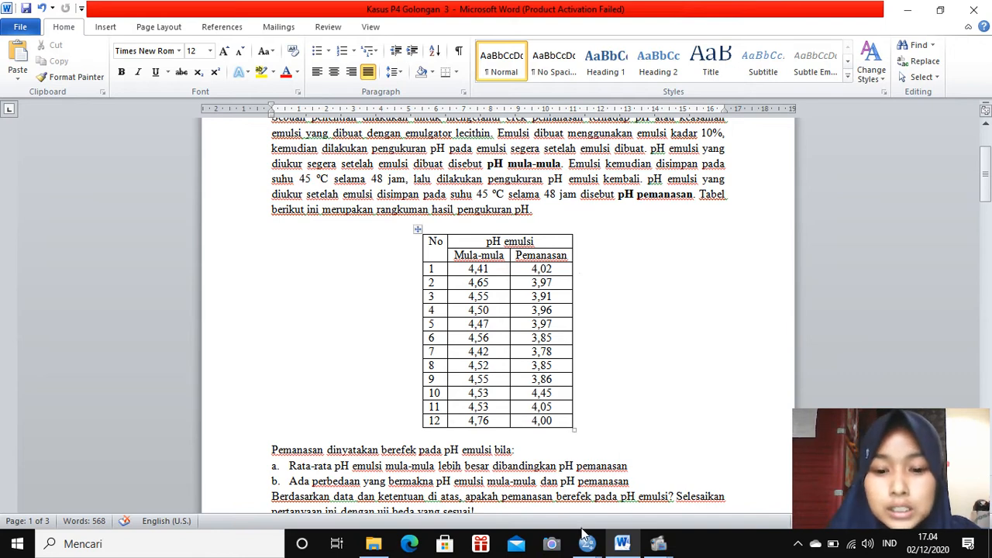
# Step: Switch to the SPSS data file kasus 1 data.sav and examine the names, decimals and labels defined for Mula_mula and Pemanasan
pyautogui.moveTo(587, 546)
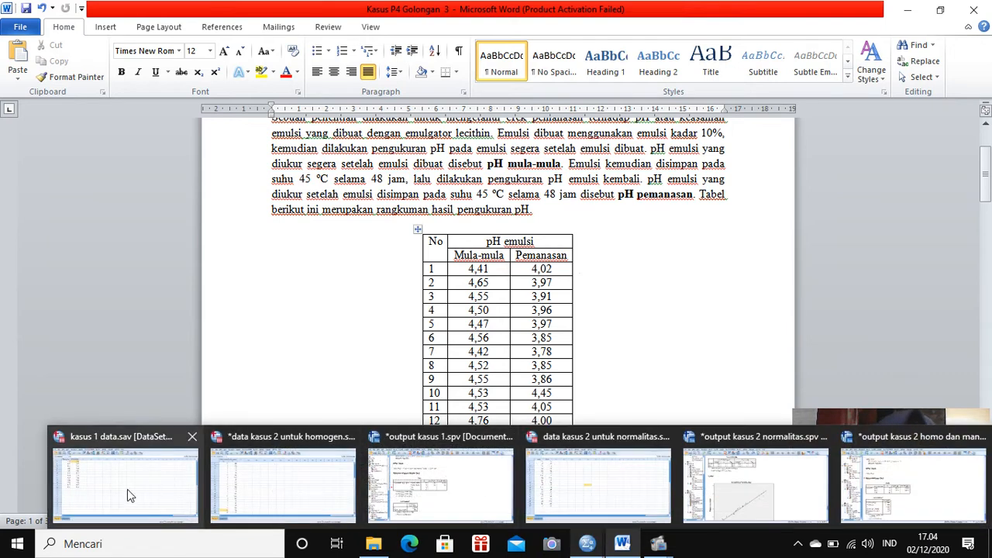
pyautogui.click(127, 489)
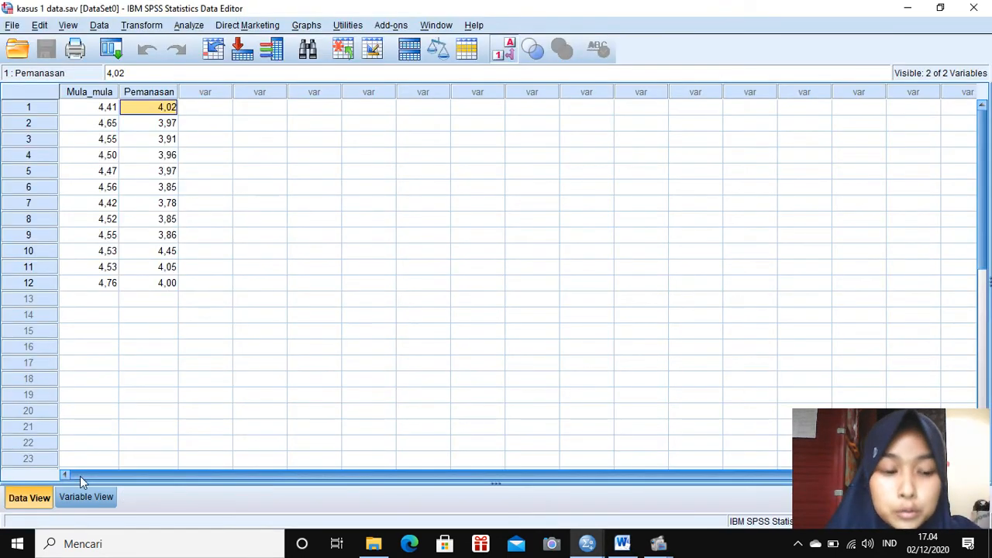
pyautogui.click(89, 503)
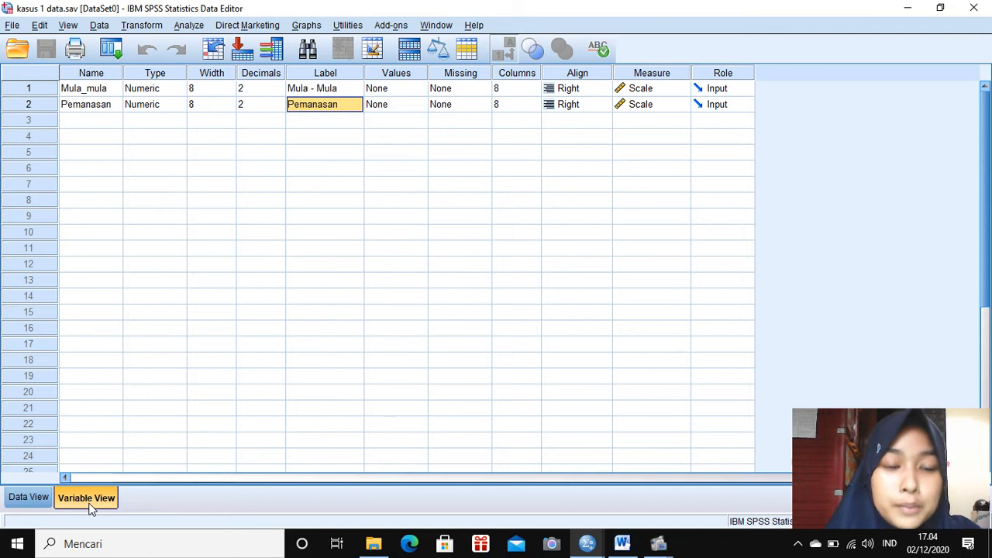
pyautogui.click(91, 91)
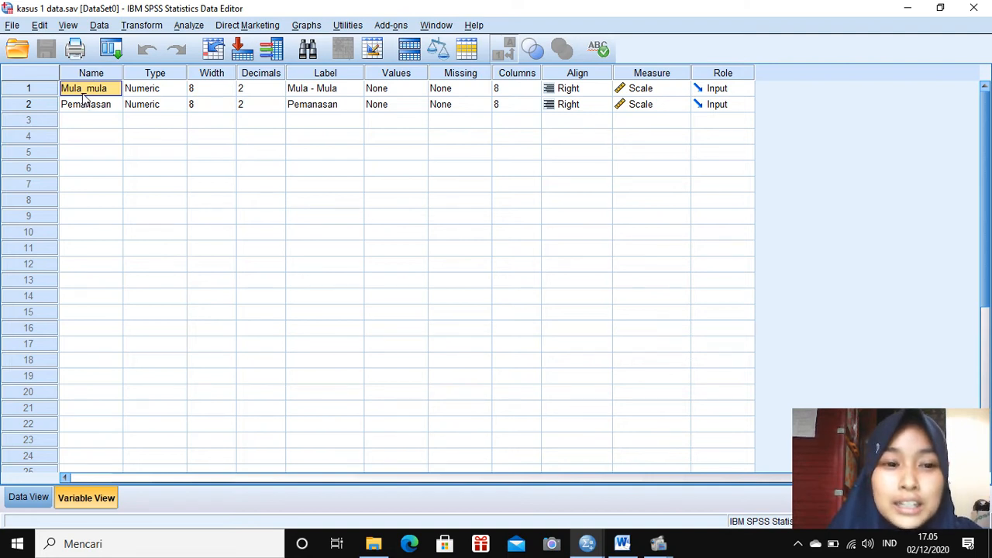
pyautogui.click(270, 89)
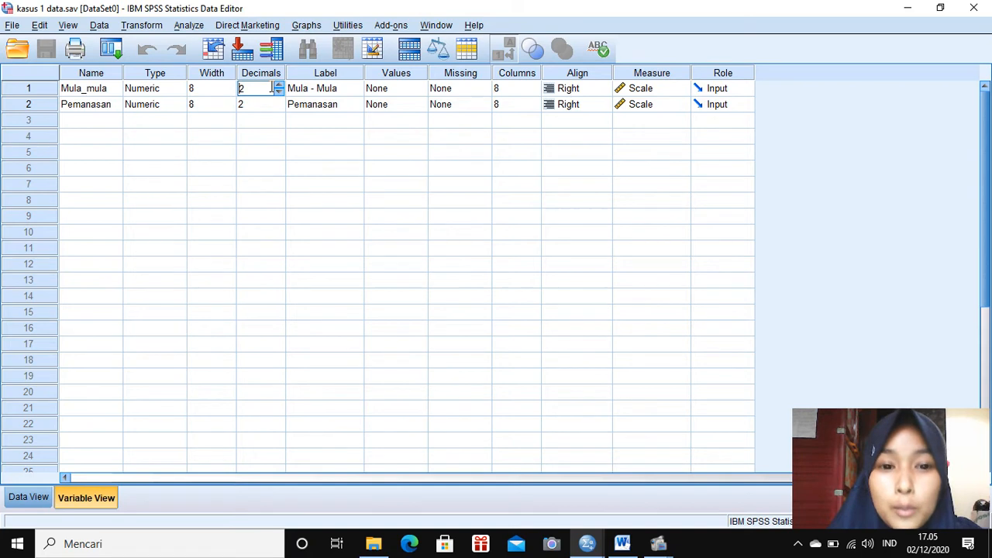
pyautogui.click(351, 89)
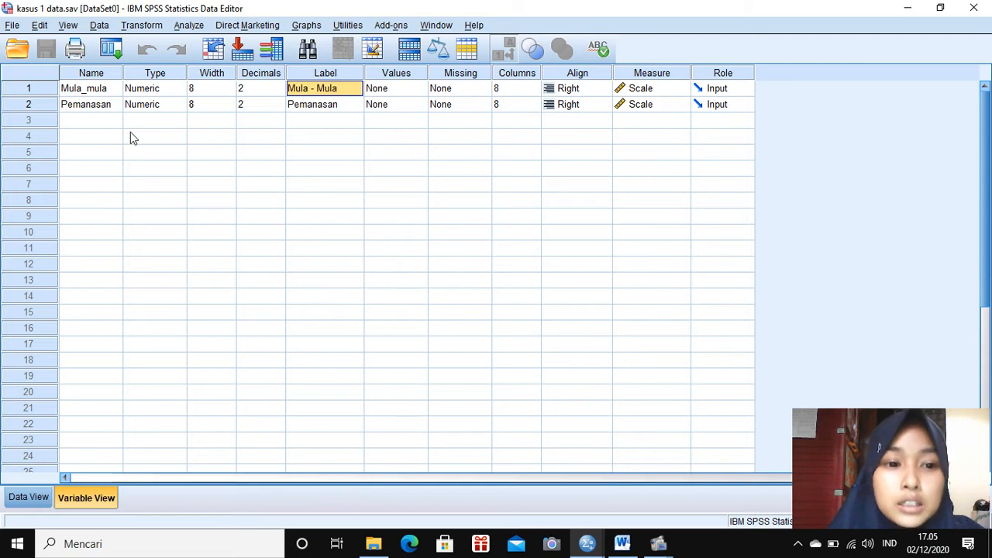
pyautogui.click(88, 110)
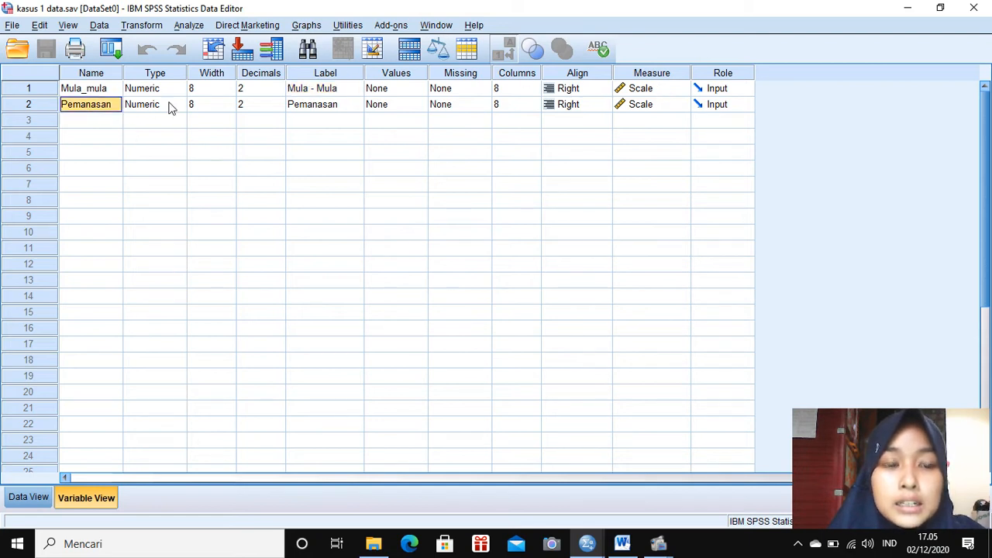
pyautogui.click(327, 107)
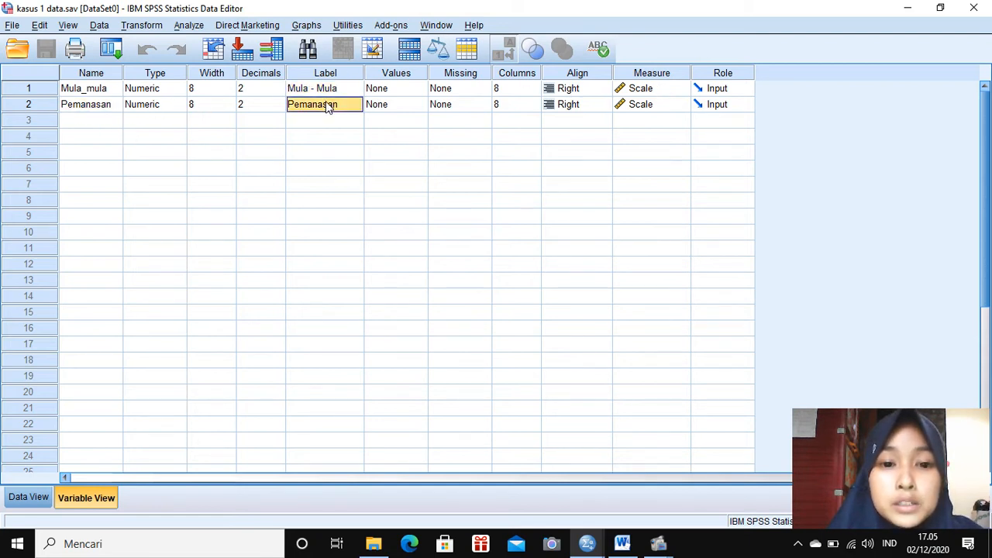
# Step: Run Explore on Pemanasan and Mula-Mula, displaying both statistics and plots, with normality plots with tests, no boxplots, stem-and-leaf or histogram
pyautogui.click(28, 498)
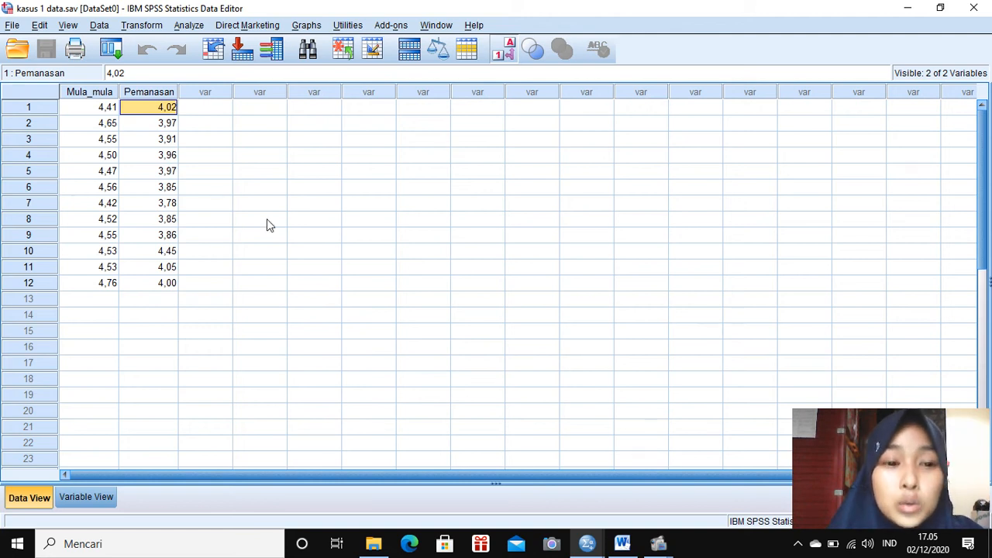
pyautogui.click(188, 26)
pyautogui.moveTo(257, 65)
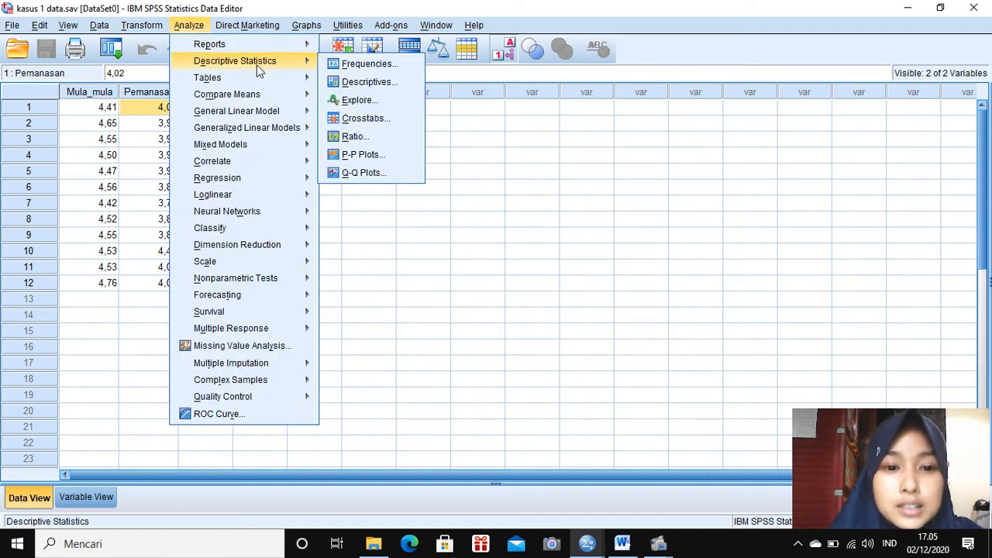
pyautogui.click(378, 102)
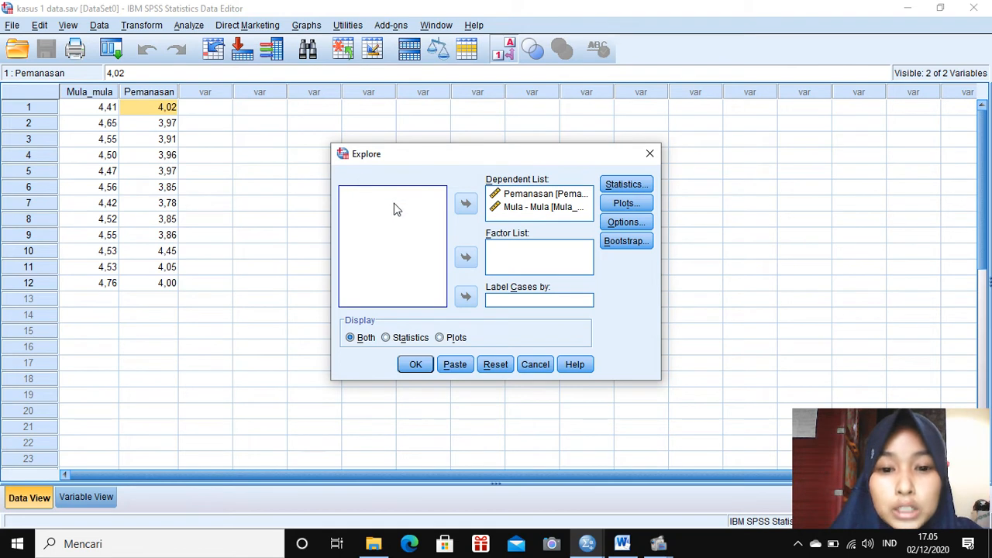
pyautogui.click(638, 206)
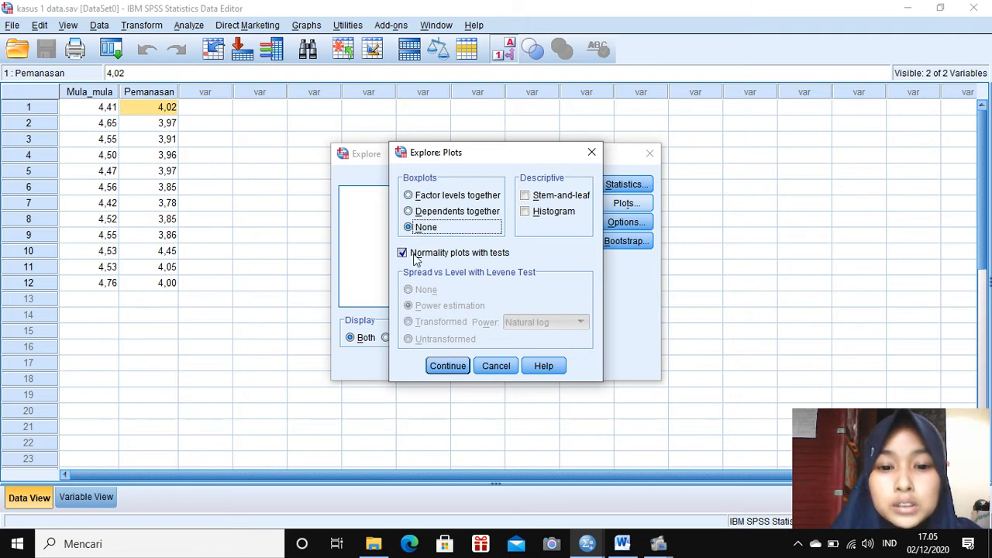
pyautogui.click(525, 198)
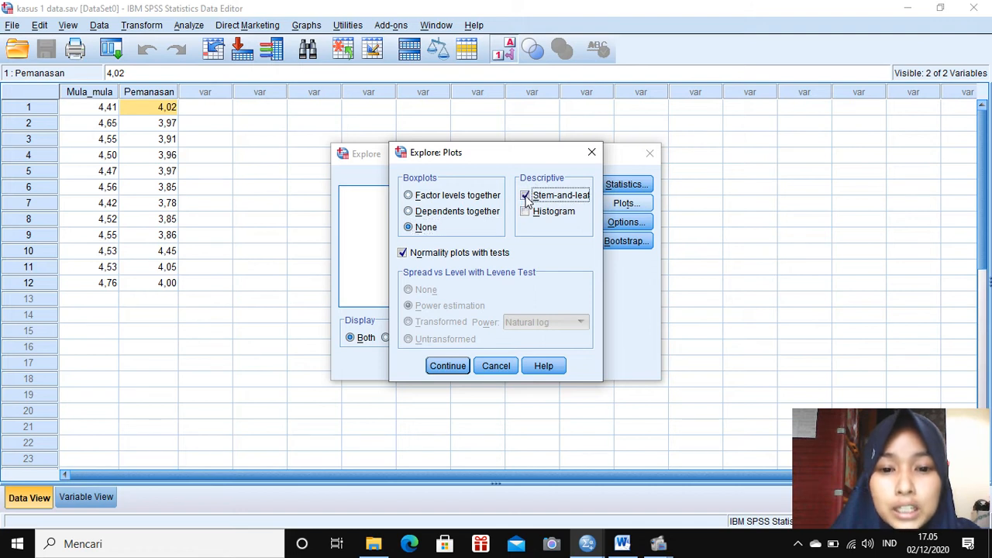
pyautogui.click(454, 369)
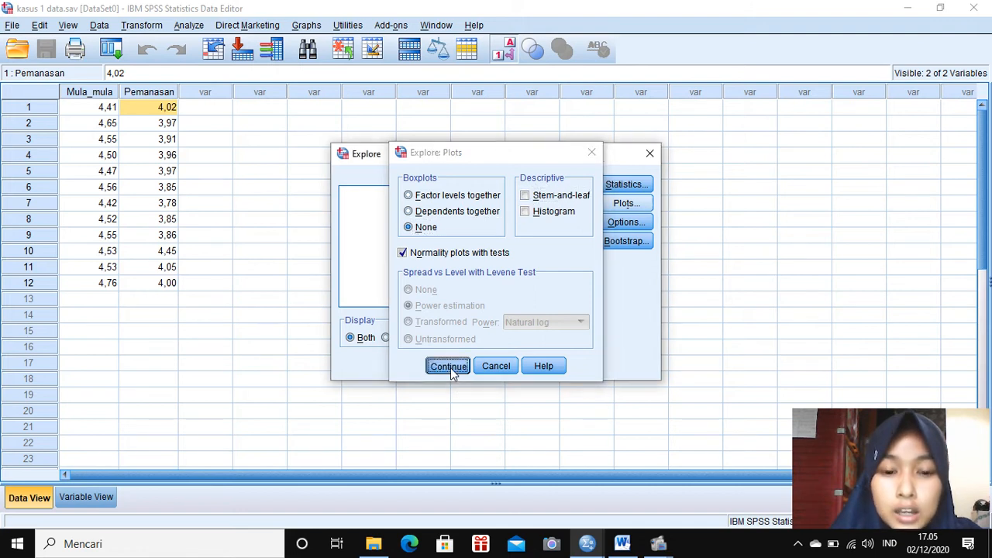
pyautogui.click(412, 366)
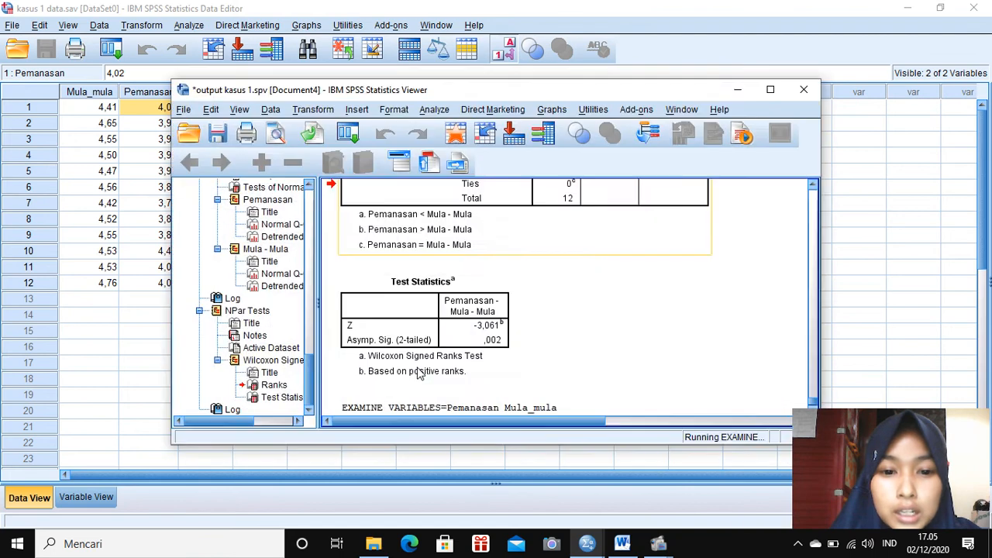
# Step: Maximize the output viewer and examine the Shapiro-Wilk significance values in the Tests of Normality table
pyautogui.click(768, 90)
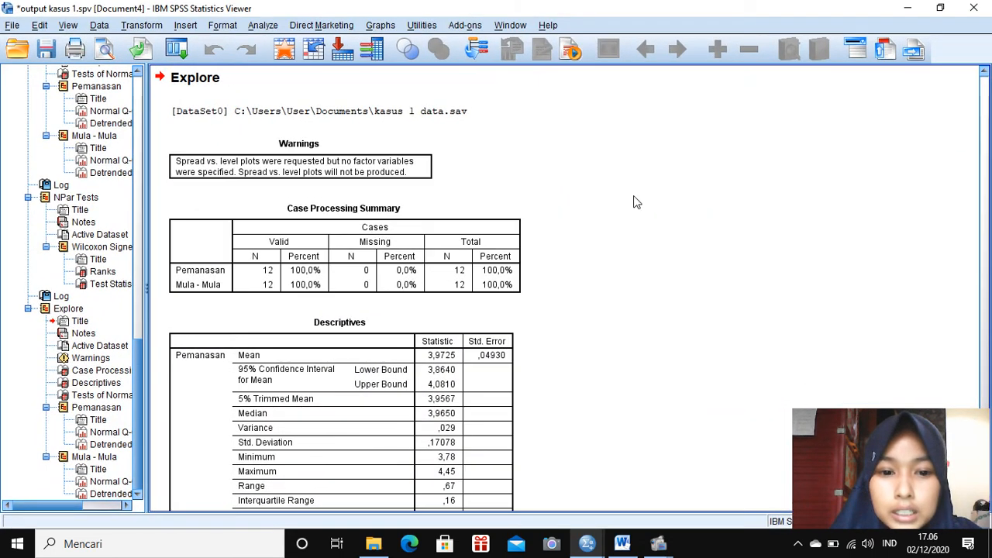
pyautogui.scroll(-3, 593, 247)
pyautogui.scroll(-8, 593, 247)
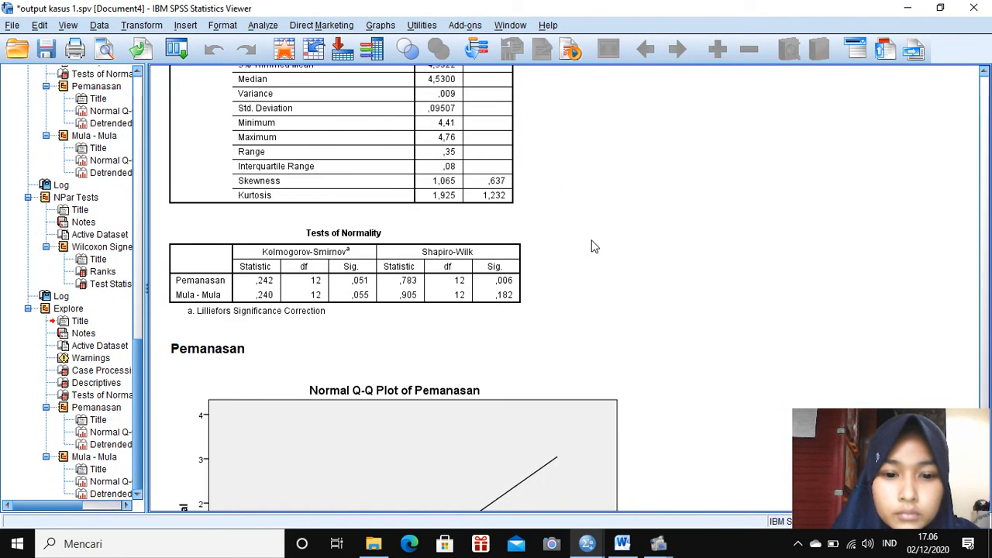
pyautogui.click(228, 273)
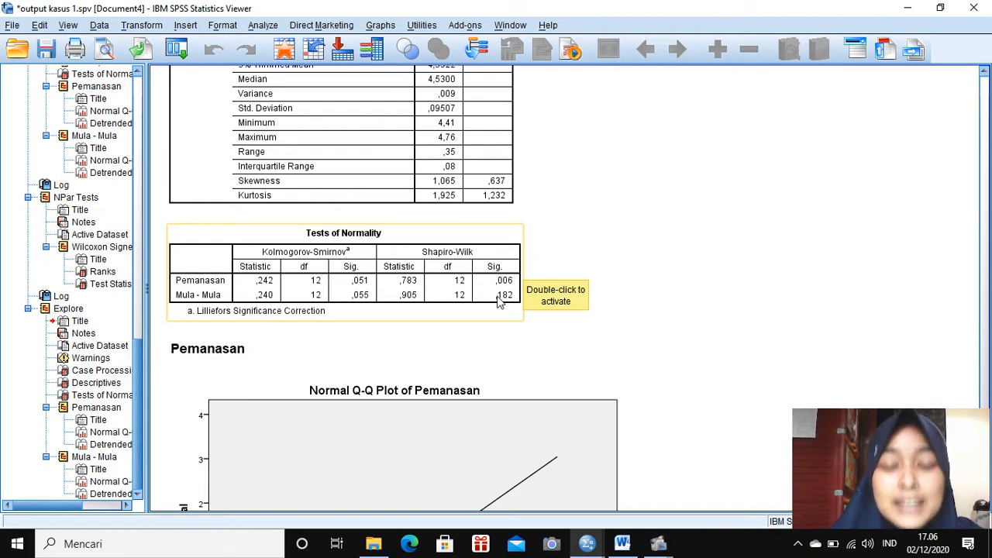
pyautogui.scroll(-2, 500, 302)
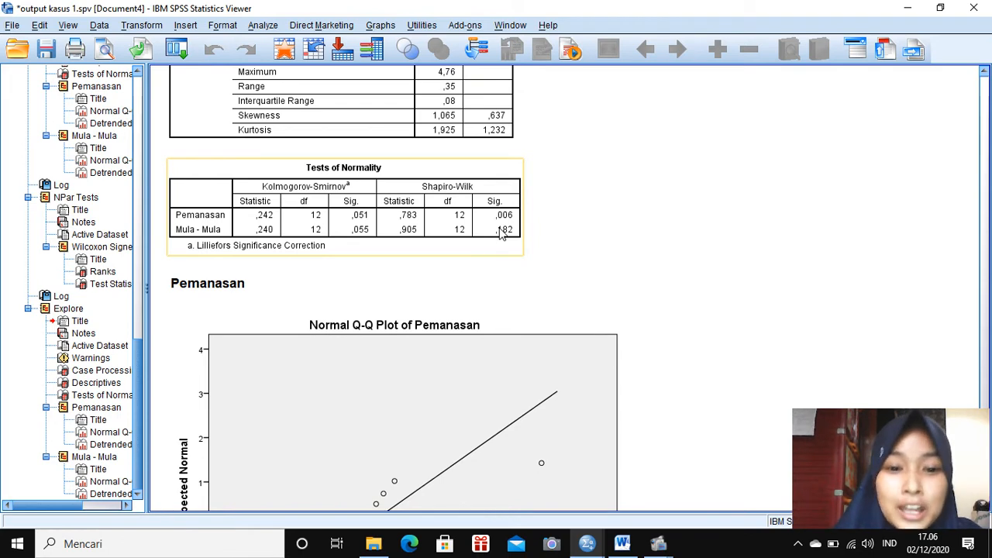
# Step: Reread the Kasus I criteria in Word and compare them with the Pemanasan and Mula-Mula means in the SPSS Descriptives output
pyautogui.click(622, 543)
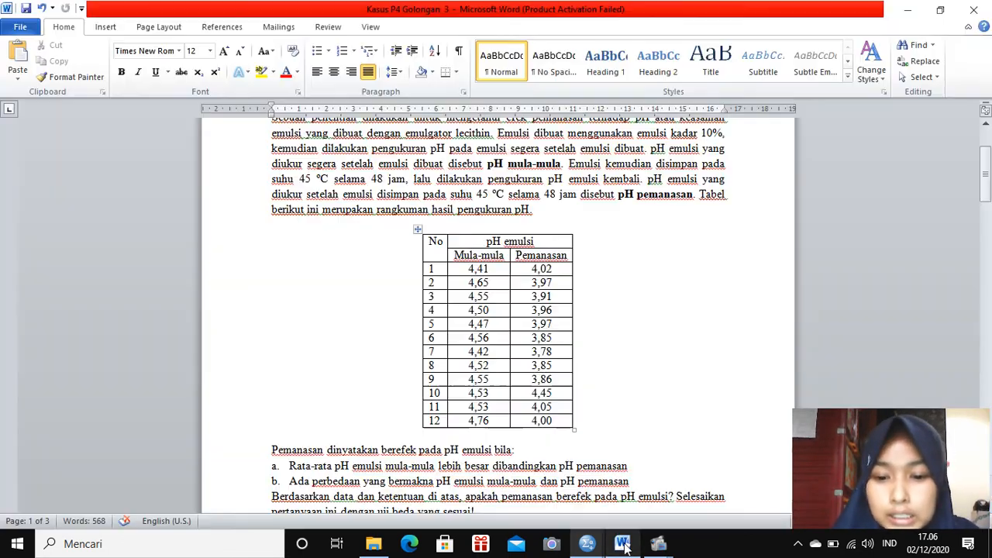
pyautogui.scroll(-4, 566, 368)
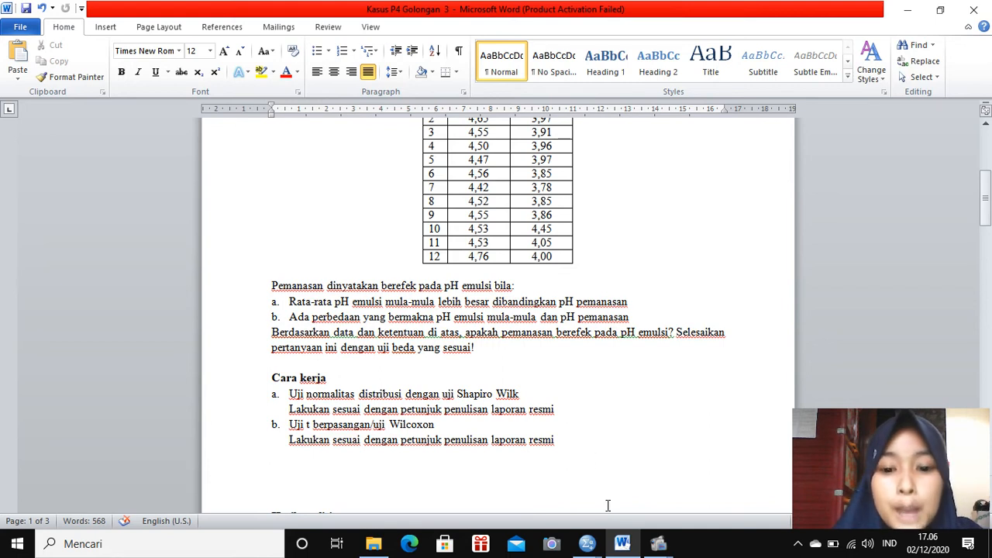
pyautogui.moveTo(590, 546)
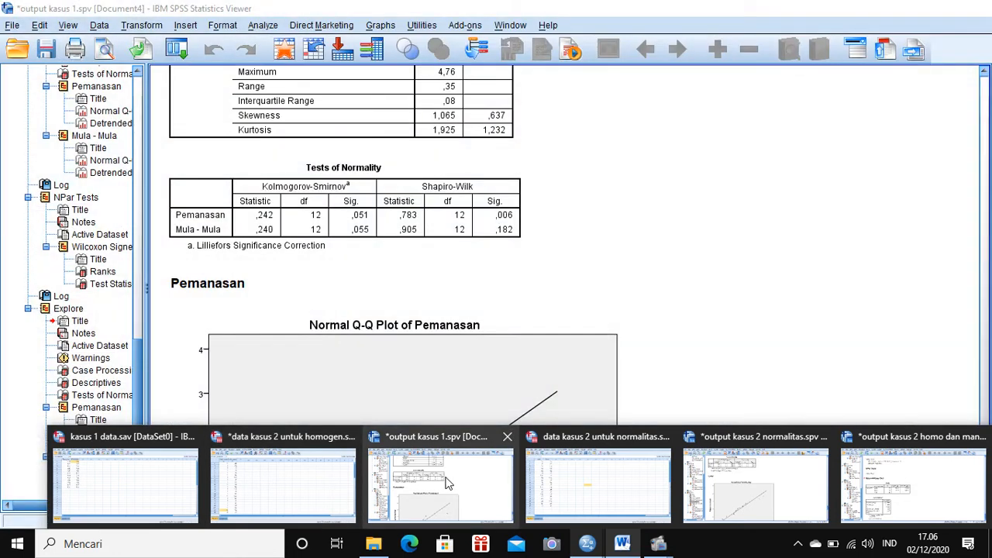
pyautogui.click(446, 483)
pyautogui.scroll(10, 518, 197)
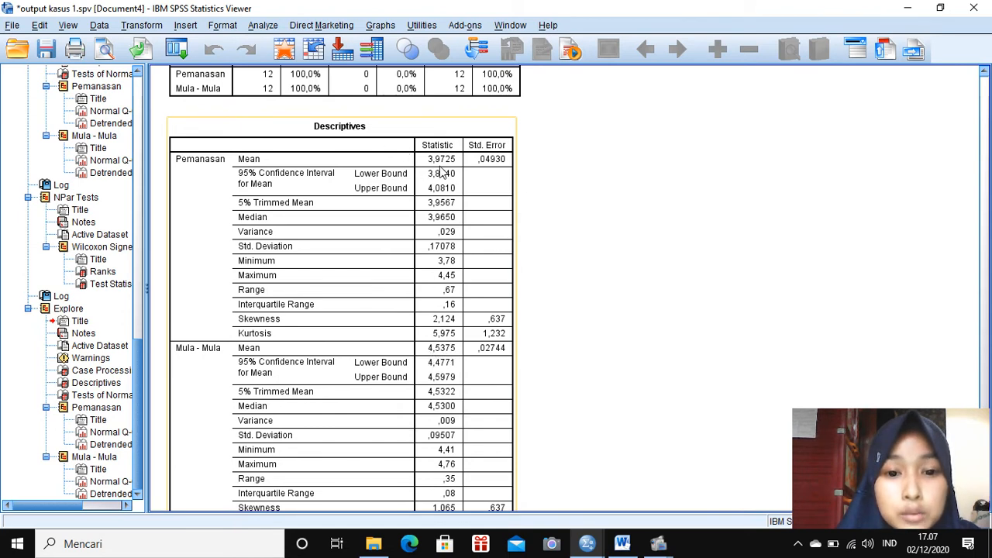
pyautogui.scroll(-9, 442, 172)
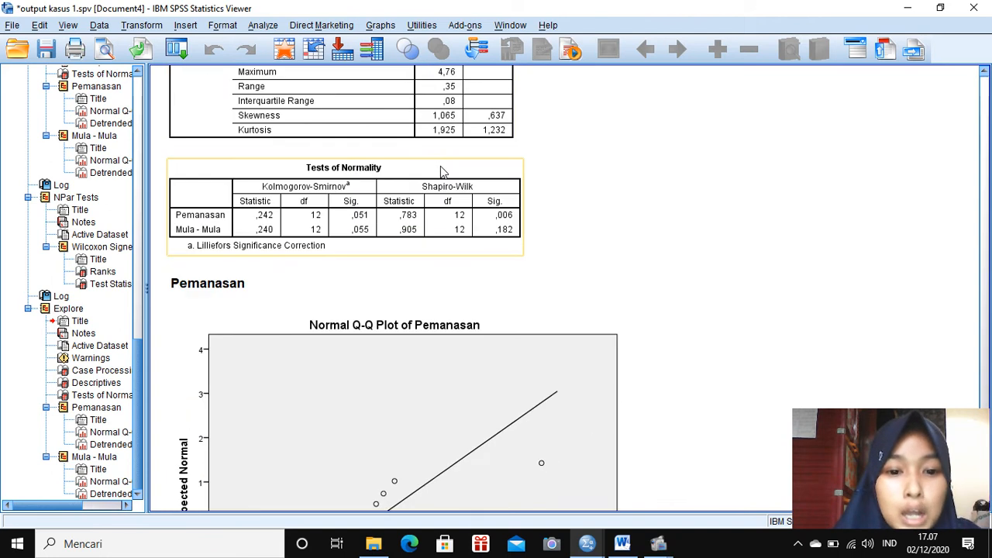
pyautogui.scroll(3, 442, 172)
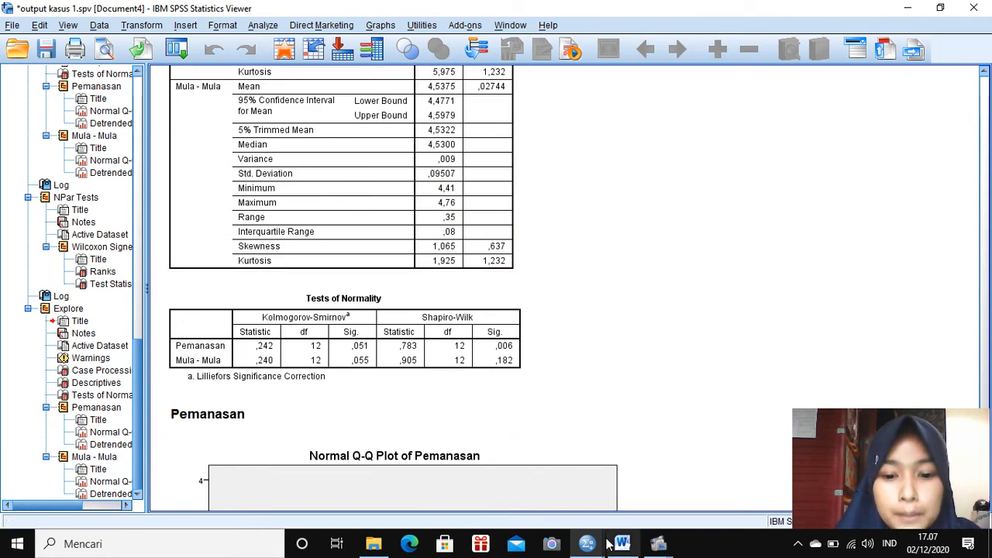
# Step: Reread the Cara kerja test procedure for Kasus I in Word and return to the SPSS data file kasus 1 data.sav
pyautogui.moveTo(628, 549)
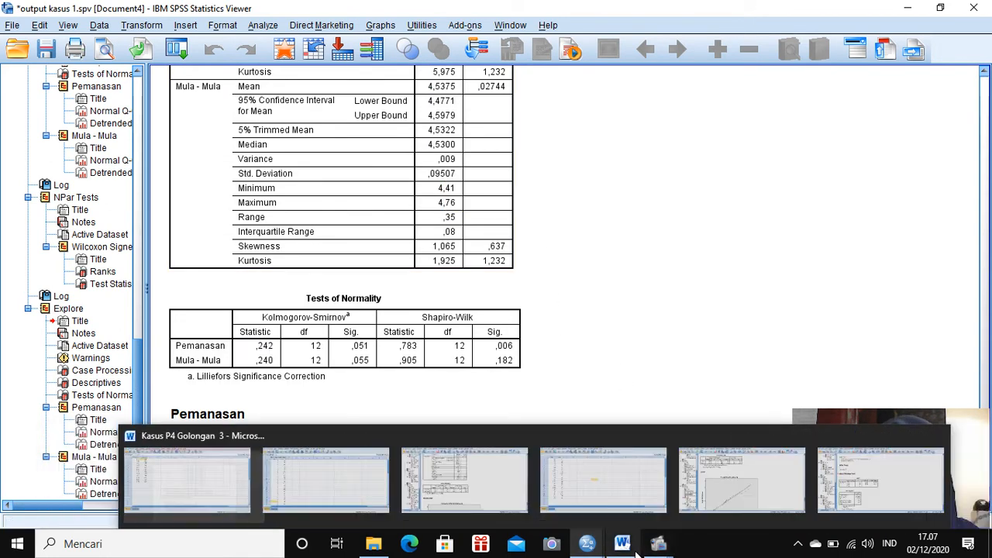
pyautogui.click(623, 499)
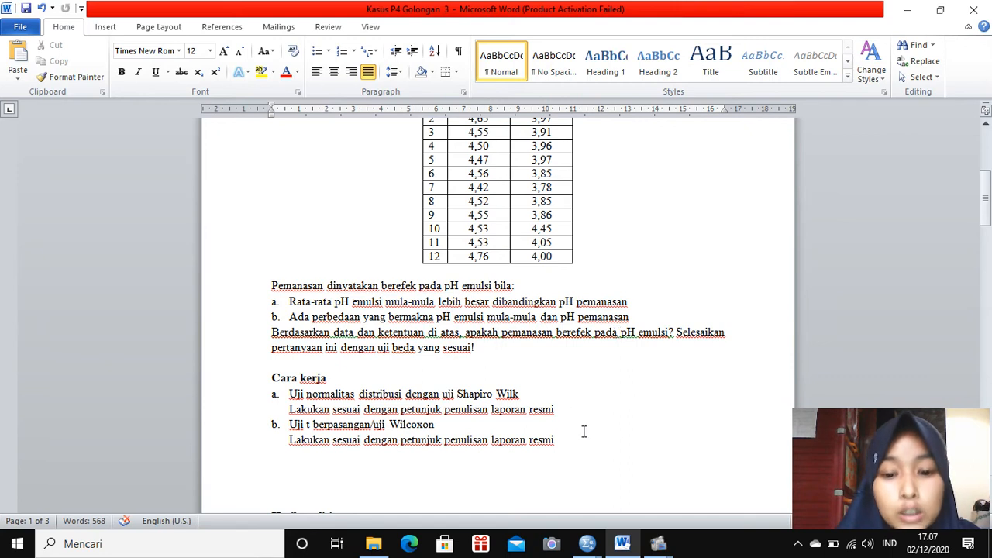
pyautogui.click(590, 546)
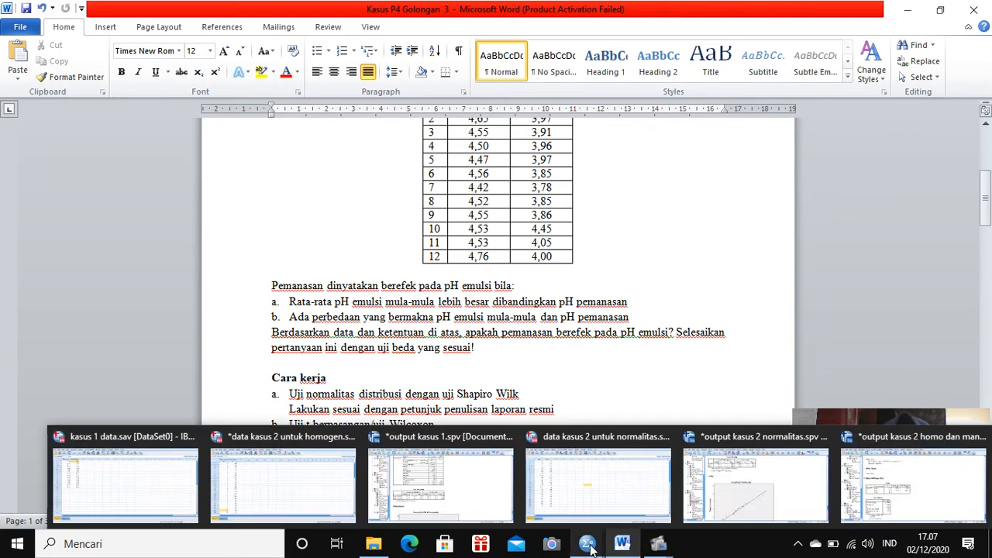
pyautogui.click(128, 506)
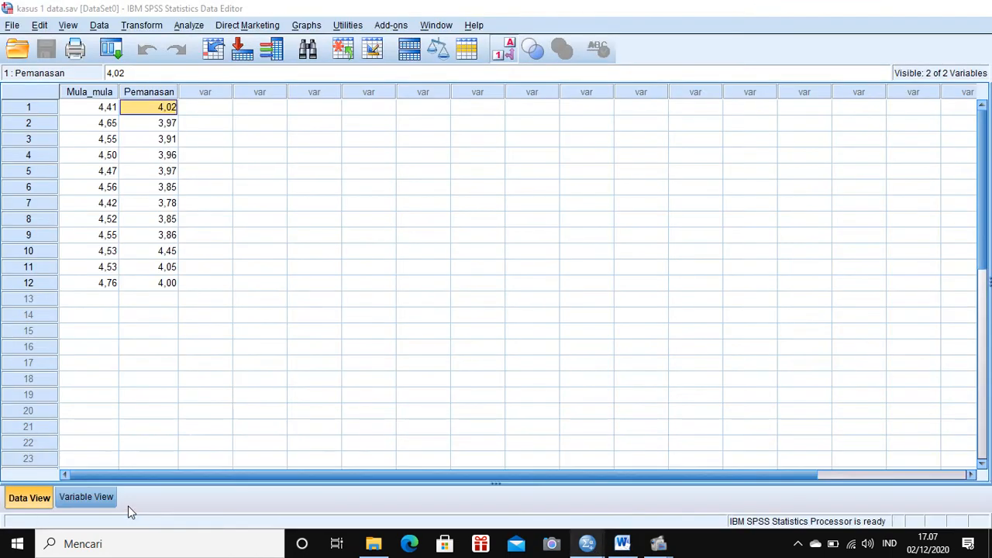
# Step: Run the legacy two-related-samples Wilcoxon test on the pair Mula-Mula and Pemanasan, with the exact tests setting at Asymptotic only
pyautogui.click(189, 25)
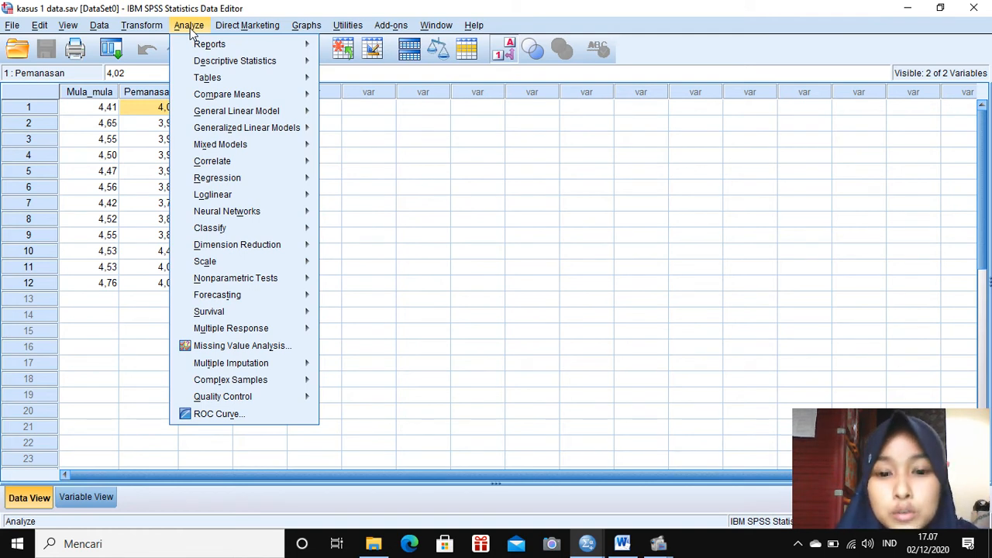
pyautogui.moveTo(267, 65)
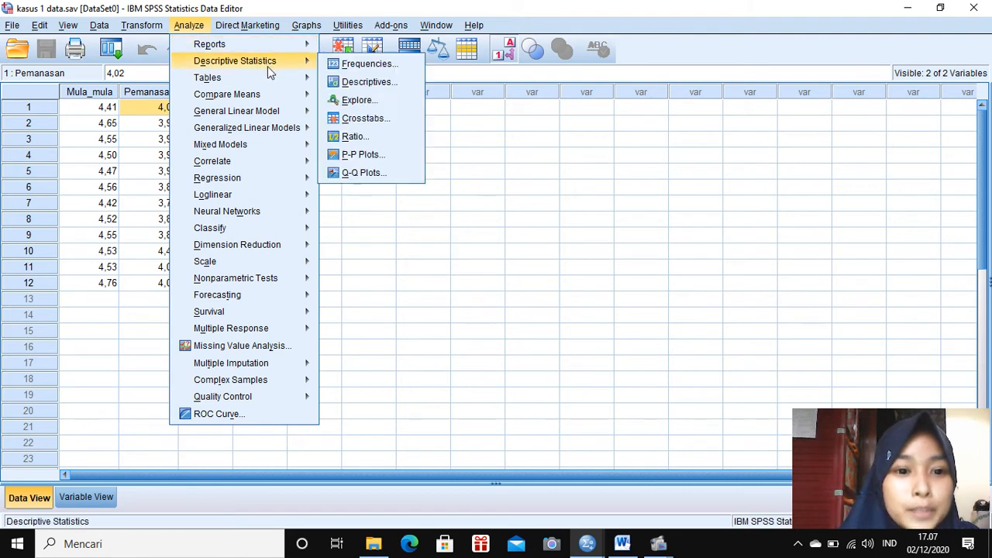
pyautogui.moveTo(266, 281)
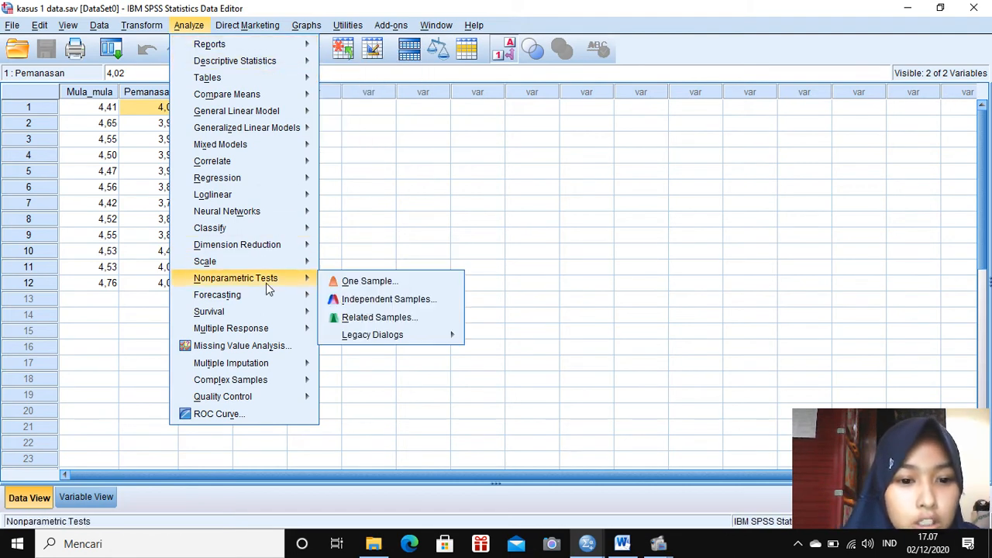
pyautogui.moveTo(393, 336)
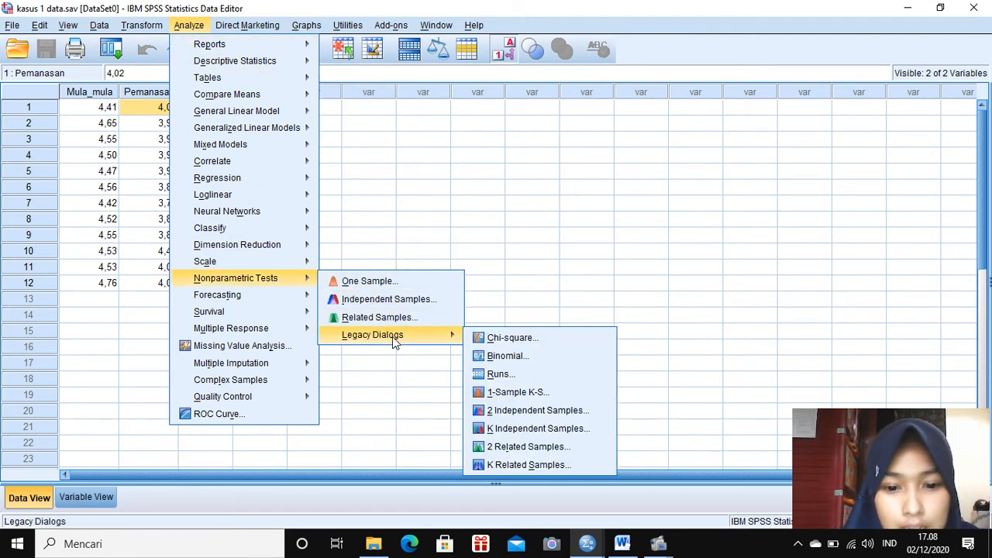
pyautogui.click(542, 453)
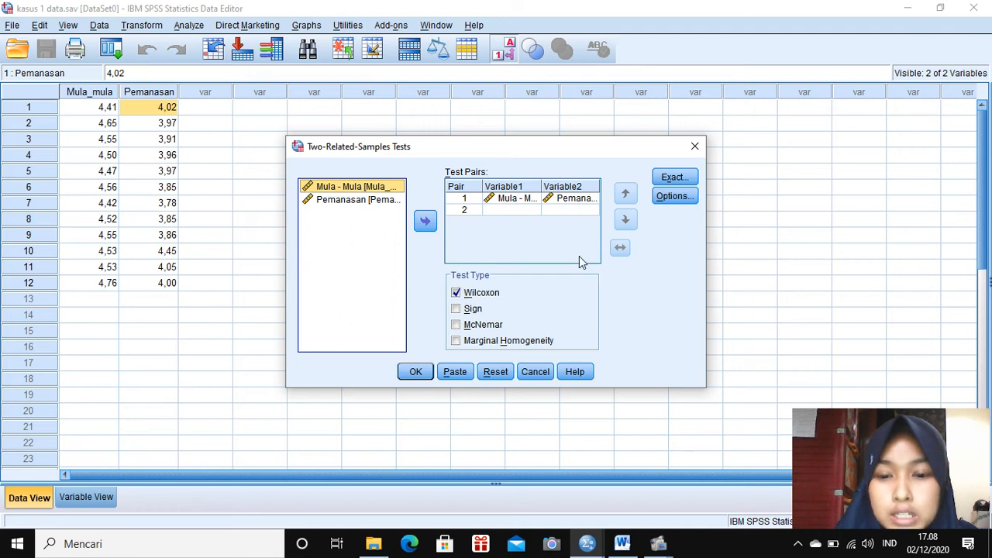
pyautogui.click(672, 178)
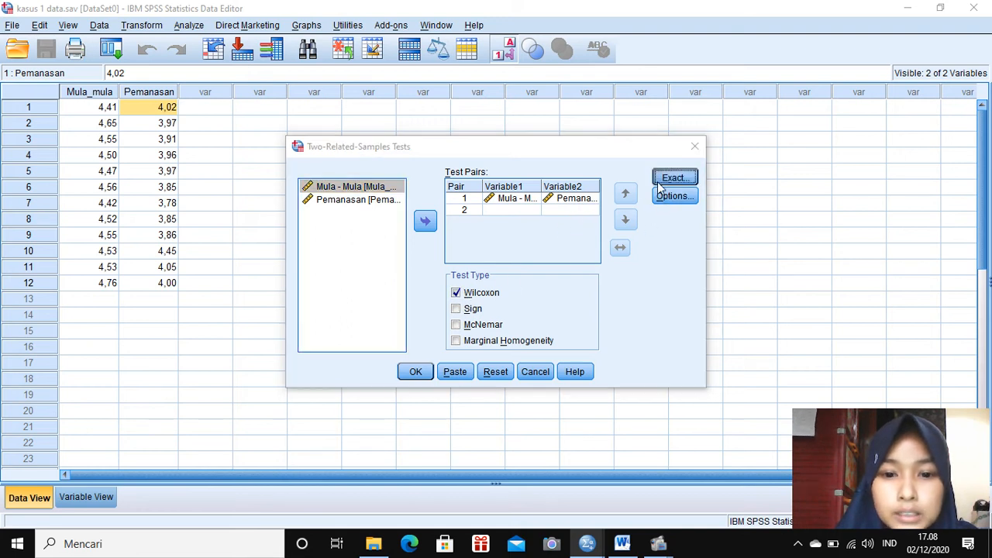
pyautogui.click(447, 353)
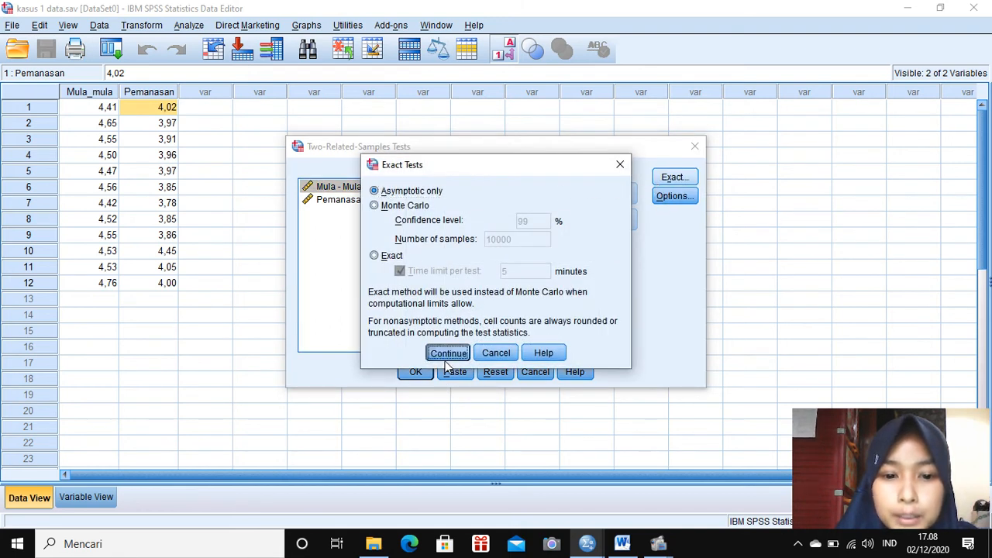
pyautogui.click(416, 372)
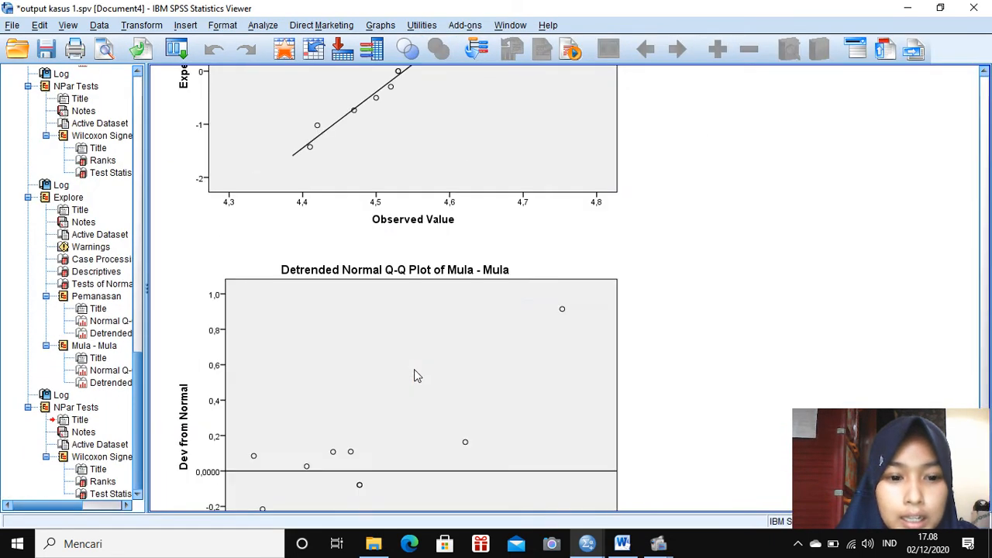
# Step: Examine the Ranks table and the two-tailed asymptotic significance in the Wilcoxon Test Statistics output
pyautogui.scroll(-10, 414, 376)
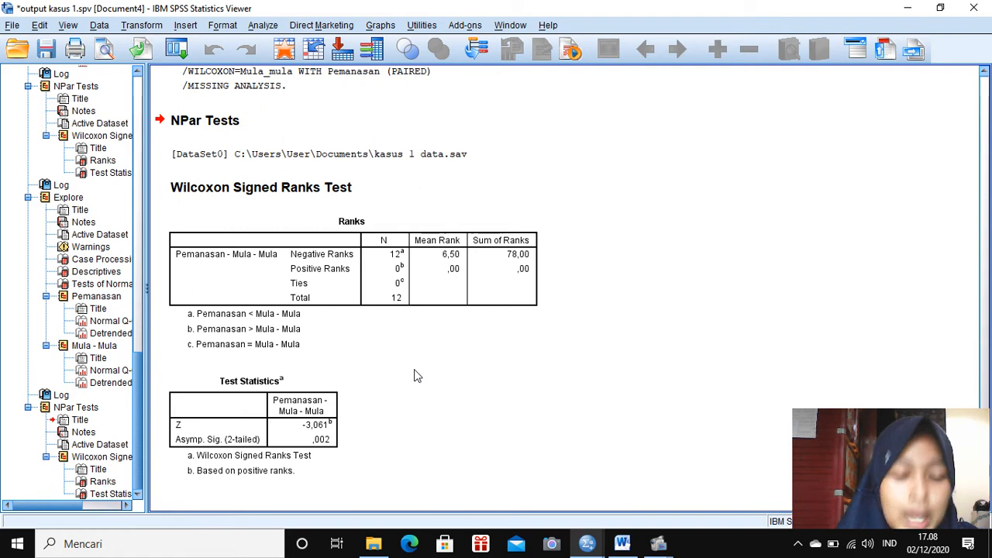
pyautogui.click(184, 422)
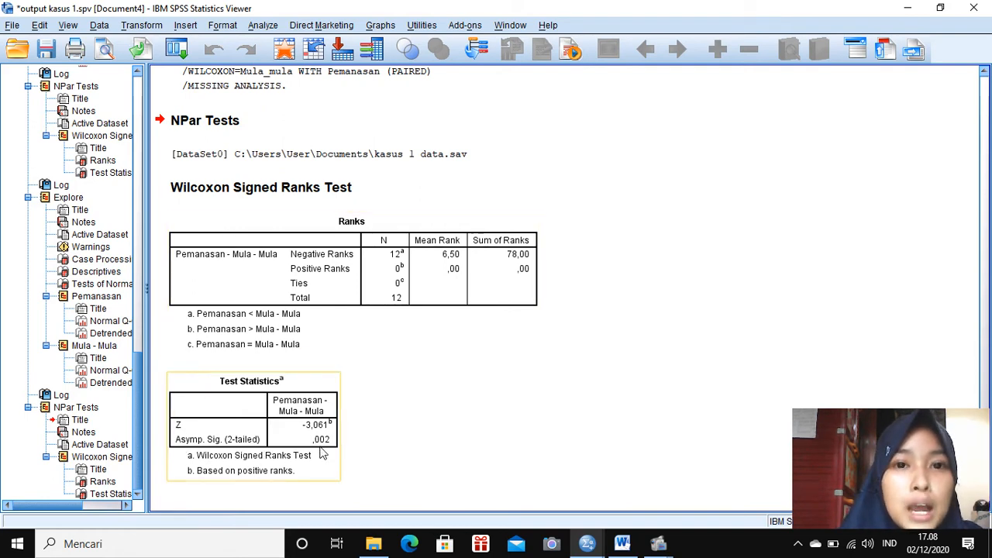
pyautogui.click(349, 453)
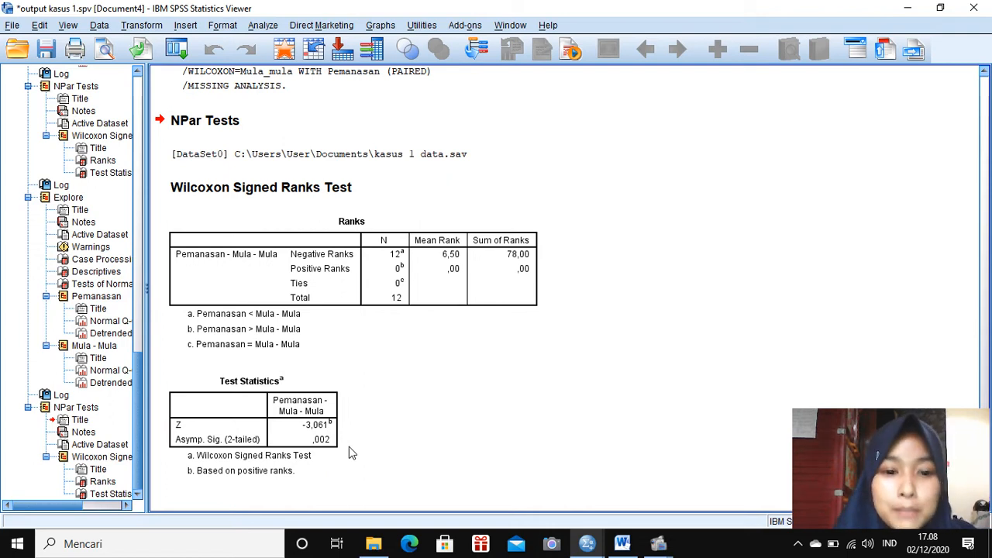
pyautogui.scroll(5, 628, 334)
pyautogui.click(651, 478)
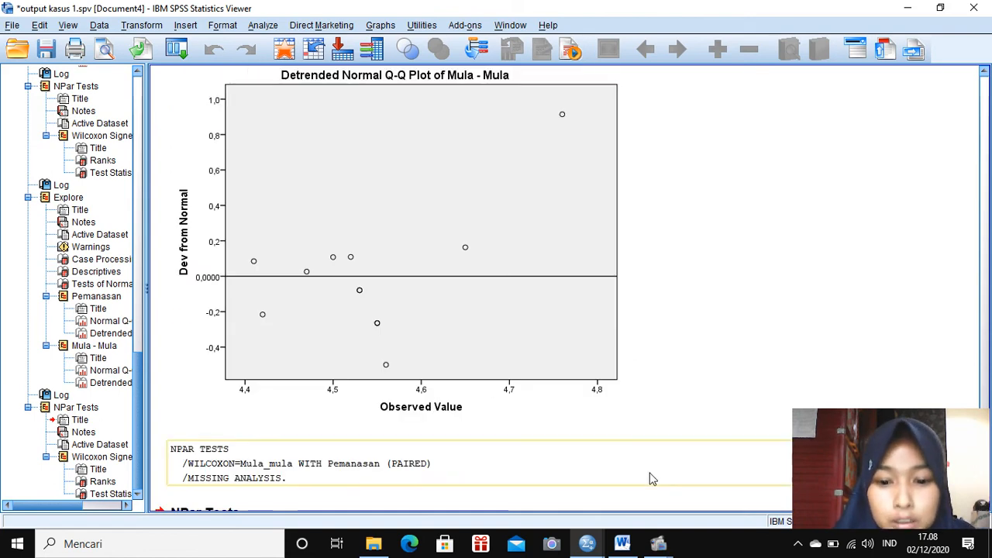
# Step: Switch to the Word document and read the second case on saccharin levels, including its Lokal and Impor data table and decision criteria
pyautogui.moveTo(622, 543)
pyautogui.click(612, 469)
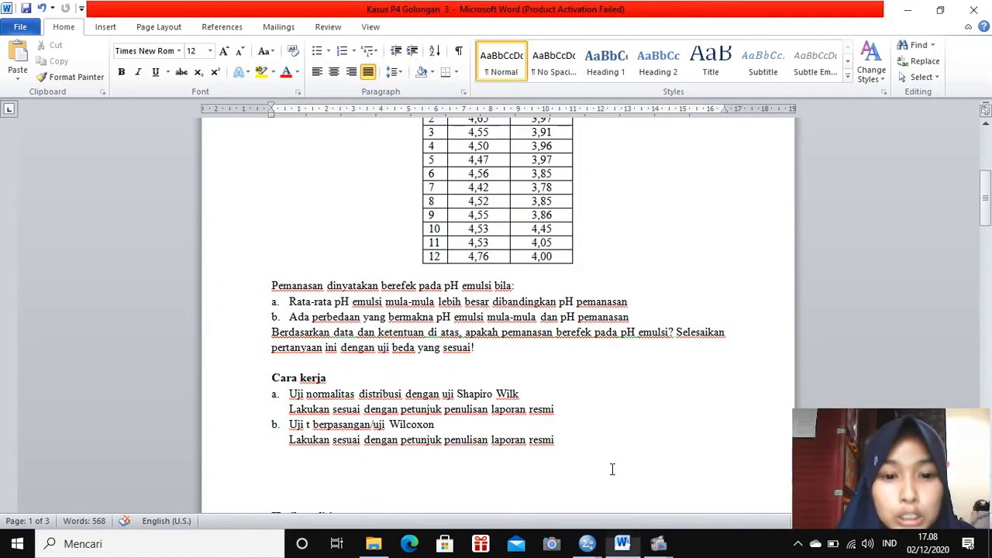
pyautogui.scroll(-5, 589, 358)
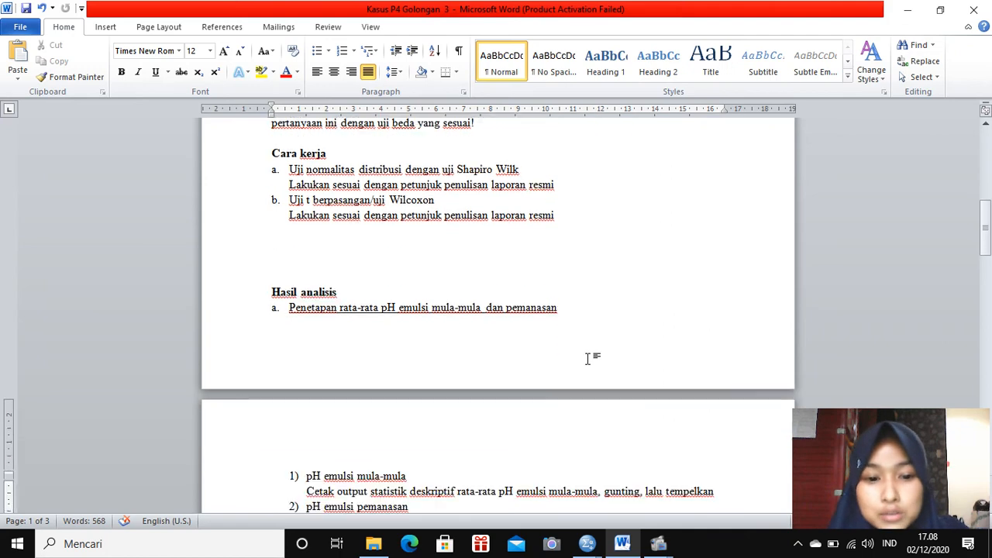
pyautogui.scroll(-18, 588, 358)
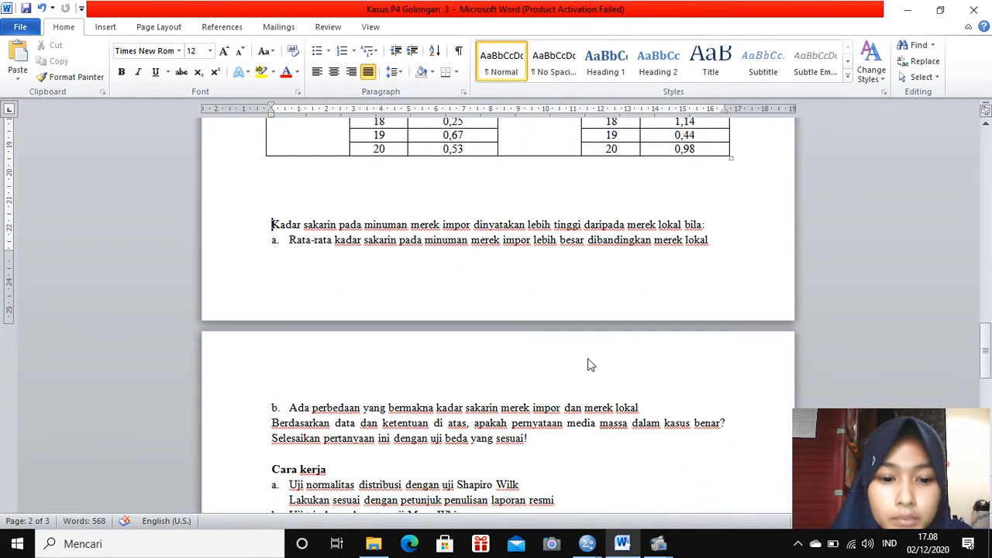
pyautogui.scroll(-5, 588, 359)
pyautogui.scroll(7, 589, 359)
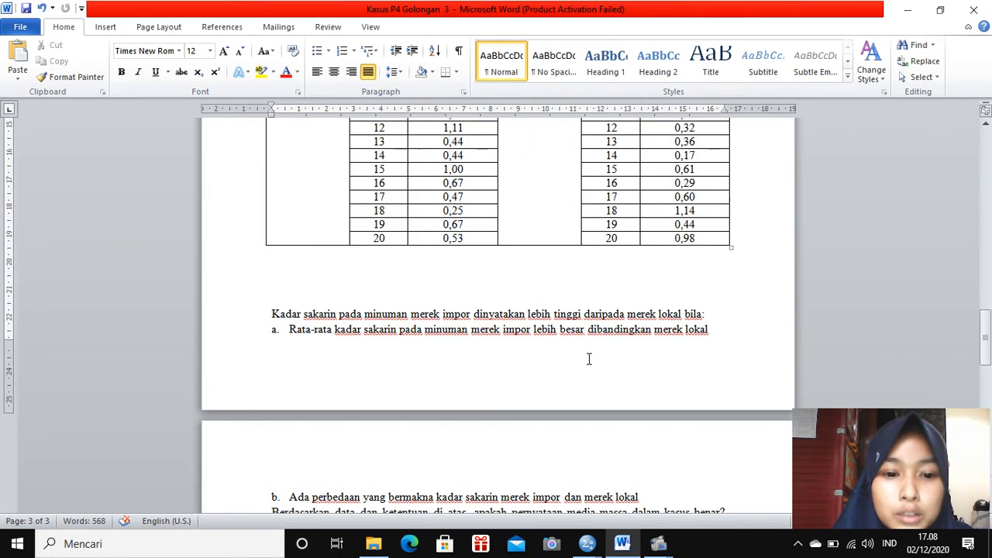
pyautogui.scroll(-5, 589, 358)
pyautogui.scroll(13, 589, 359)
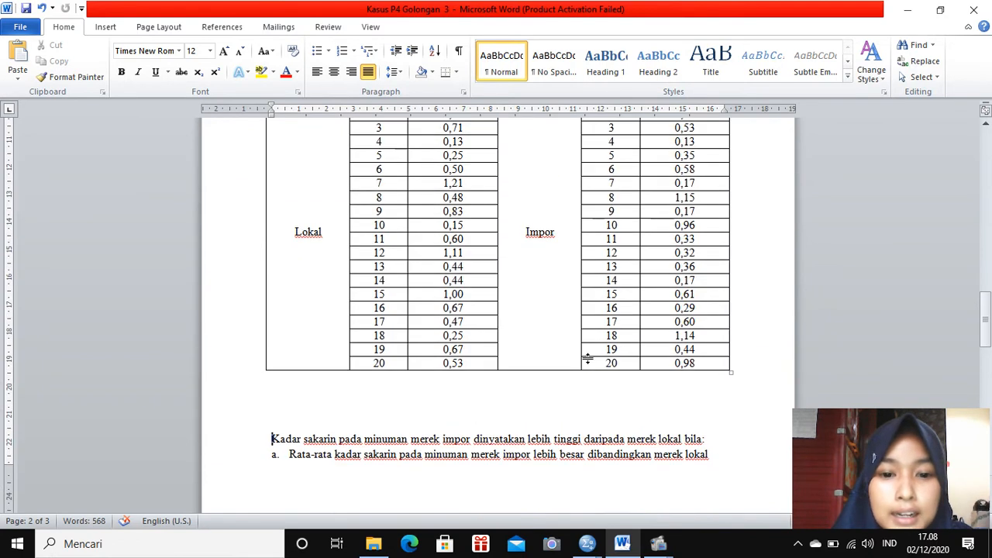
pyautogui.scroll(-1, 589, 359)
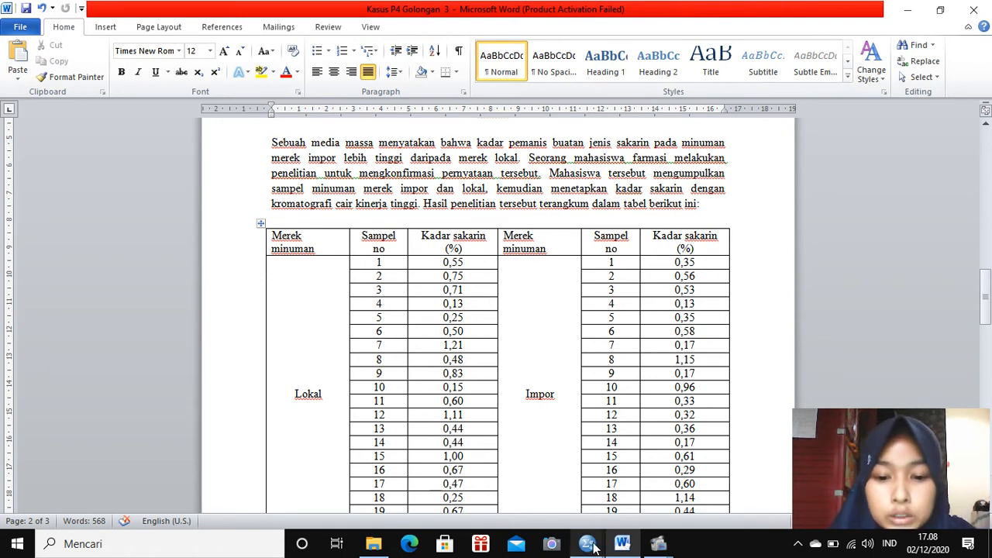
# Step: Switch to the SPSS data file data kasus 2 untuk normalitas.sav and examine the definitions and values of lokal and impor
pyautogui.moveTo(591, 546)
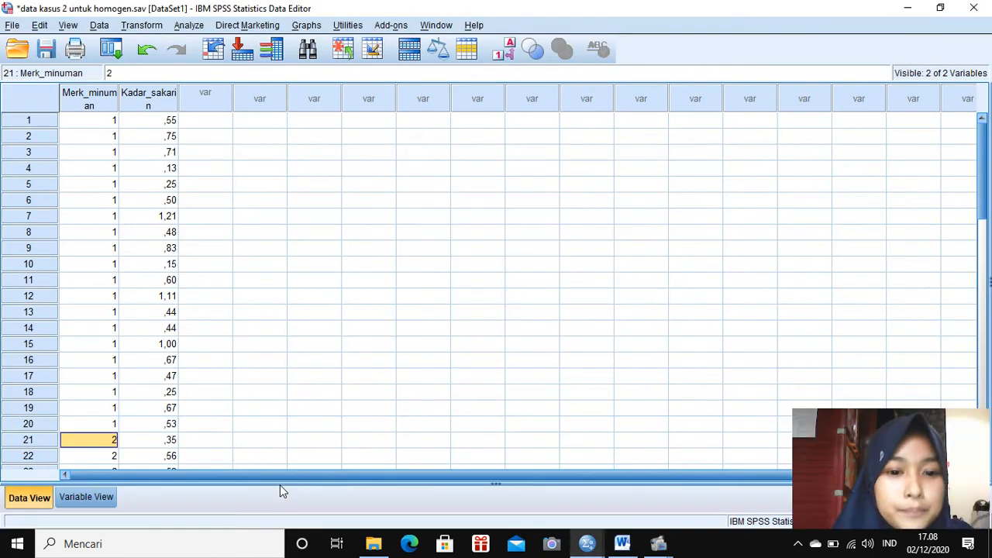
pyautogui.click(283, 487)
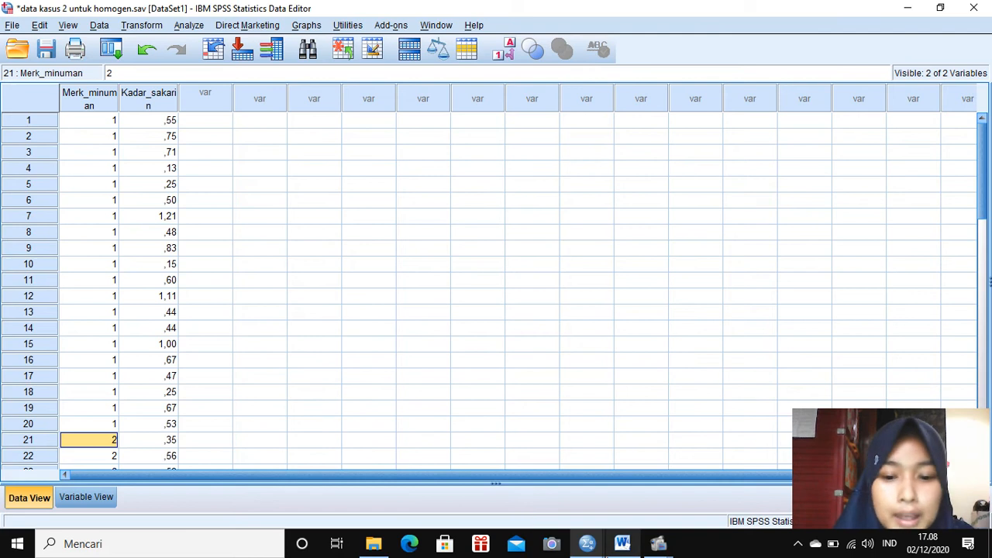
pyautogui.moveTo(586, 543)
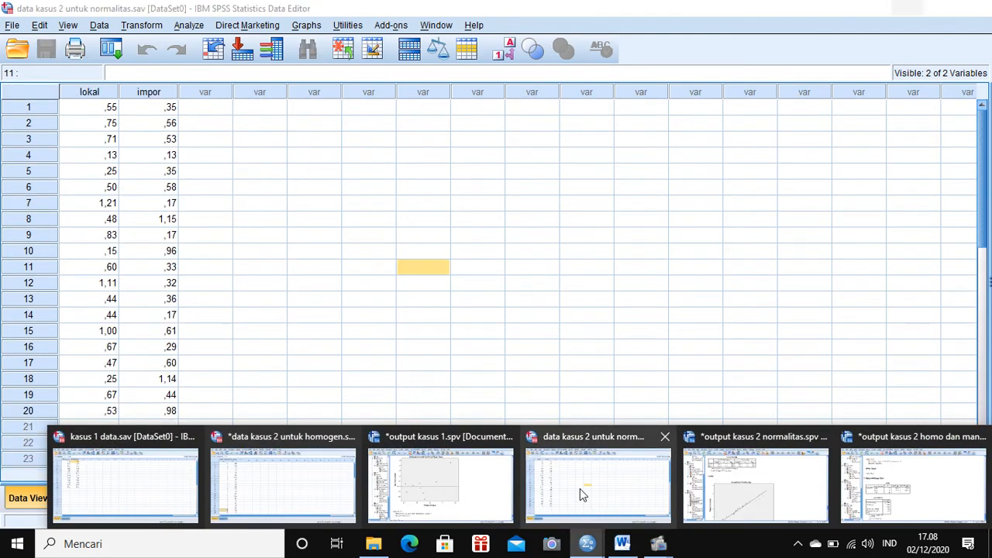
pyautogui.click(580, 489)
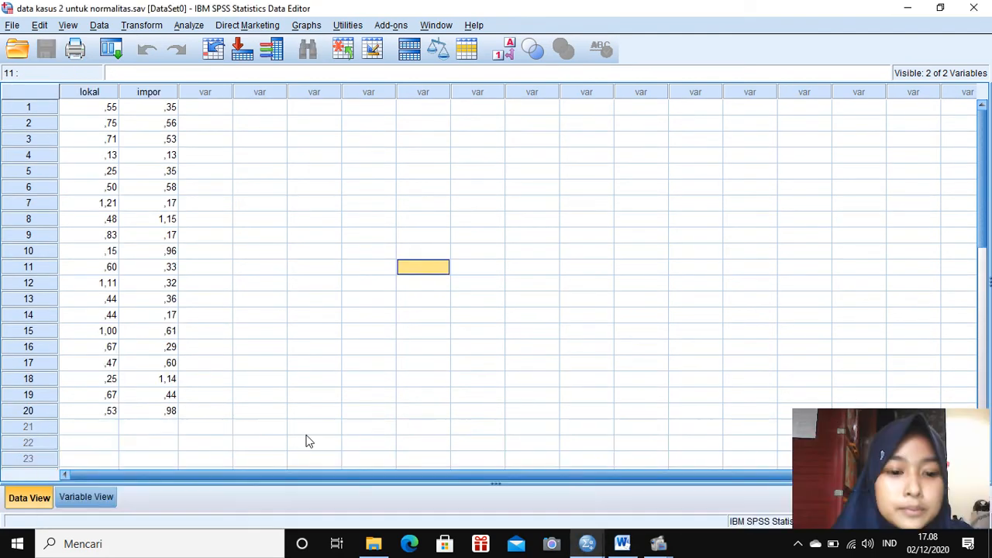
pyautogui.click(76, 500)
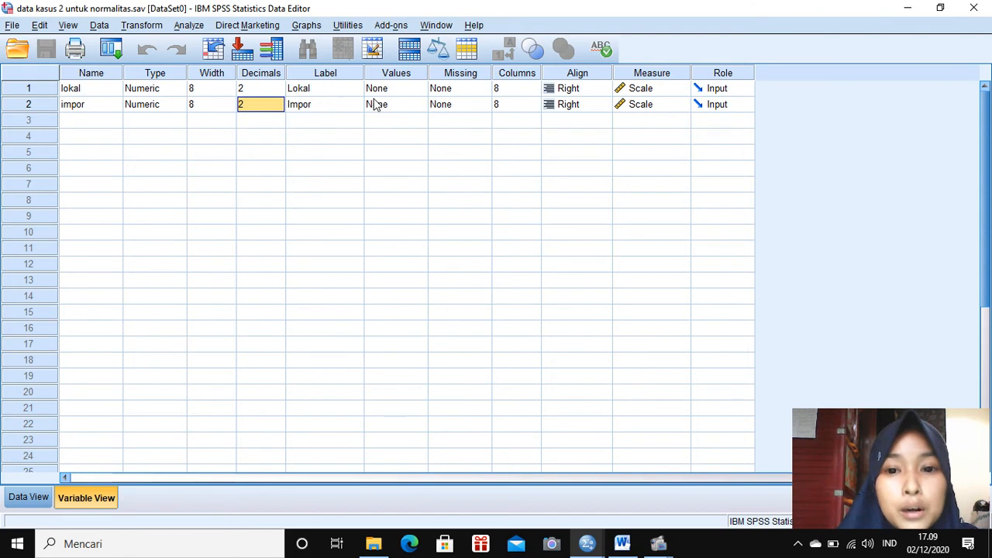
pyautogui.click(32, 499)
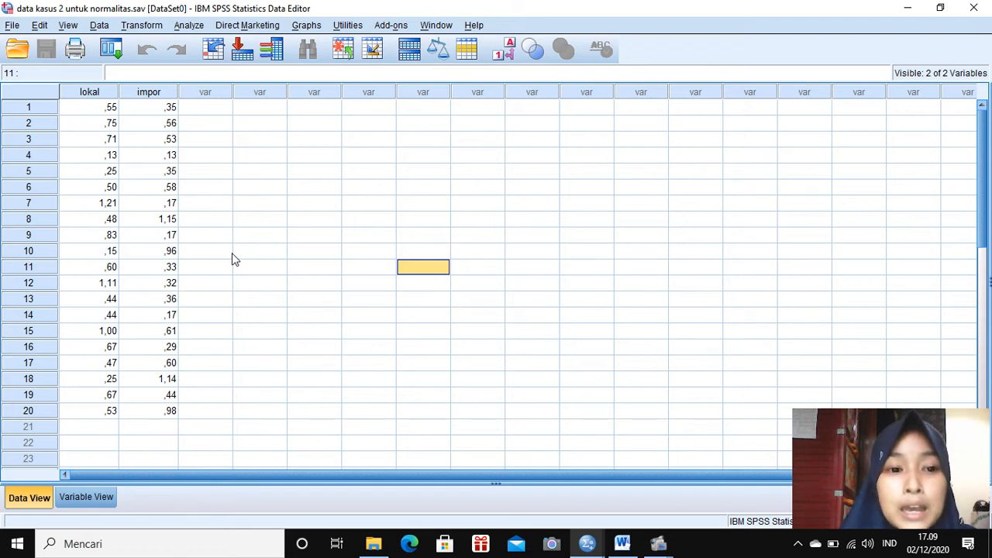
# Step: Run Explore on Lokal and Impor, displaying statistics and plots, with normality plots with tests and no boxplots, stem-and-leaf or histogram
pyautogui.click(197, 28)
pyautogui.moveTo(250, 65)
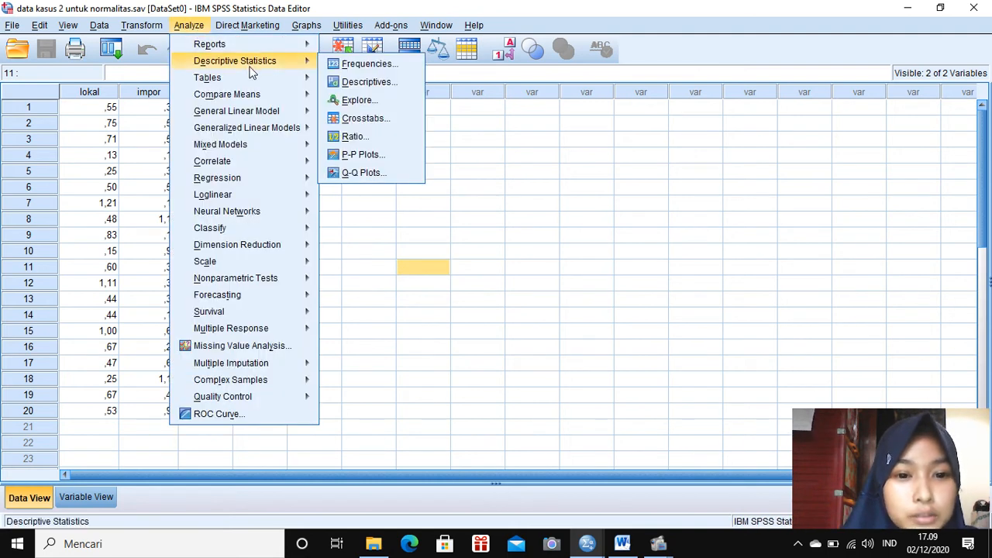
pyautogui.click(369, 101)
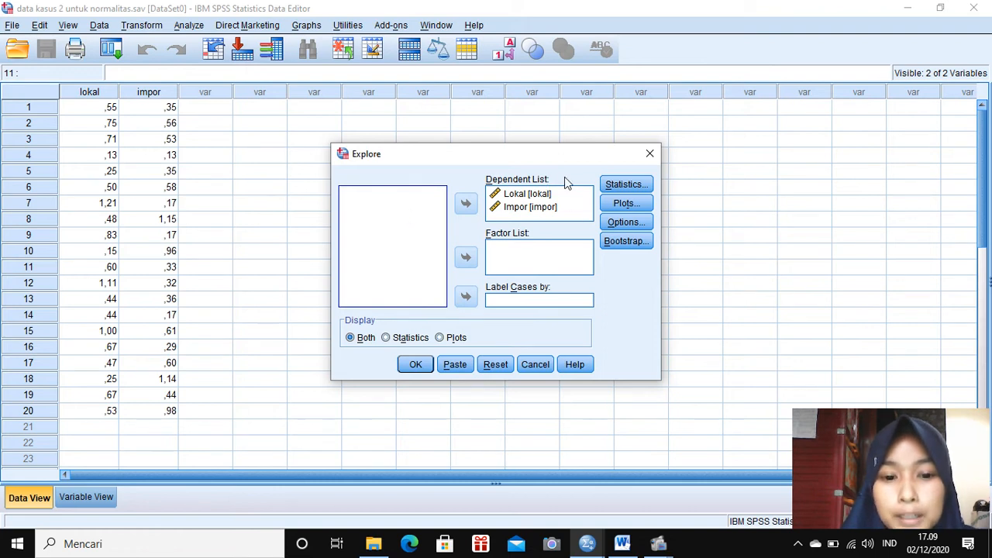
pyautogui.click(637, 204)
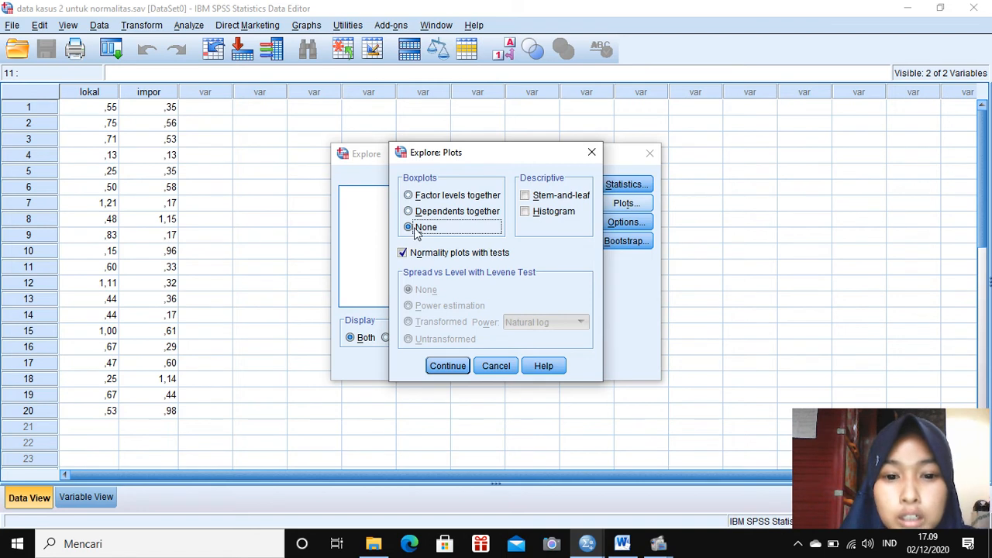
pyautogui.click(461, 368)
pyautogui.click(416, 365)
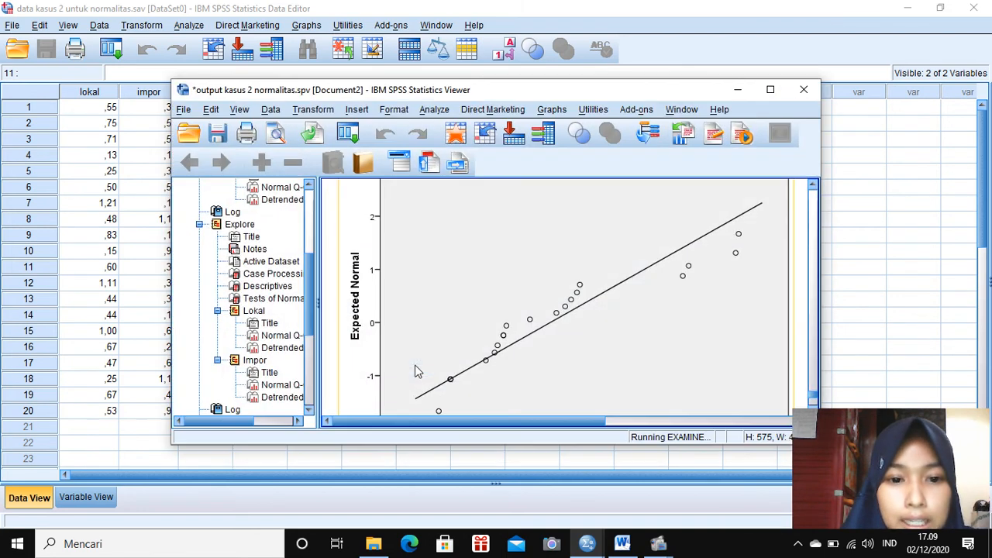
# Step: Maximize the output viewer and examine the Lokal and Impor descriptives and their Shapiro-Wilk significance in the Tests of Normality table
pyautogui.click(770, 90)
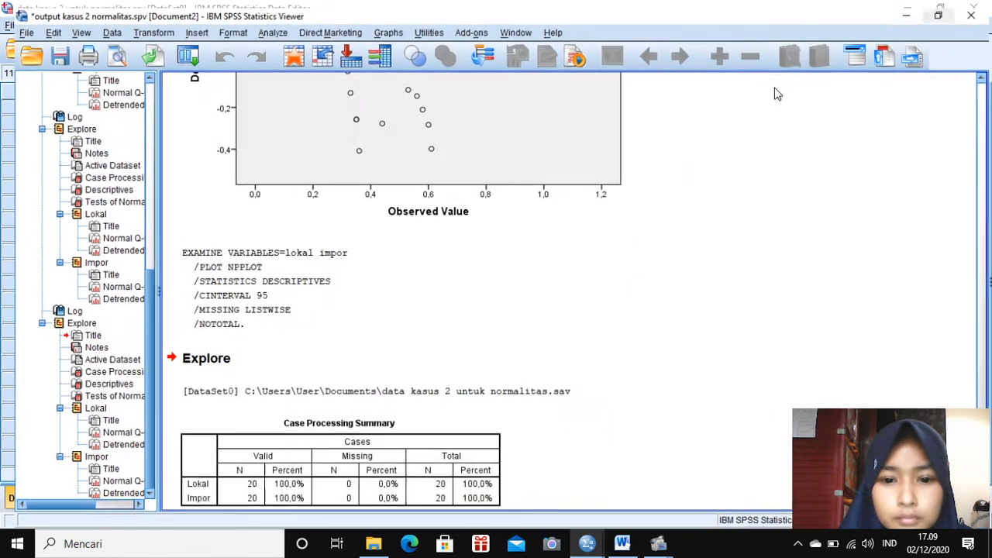
pyautogui.scroll(-5, 474, 253)
pyautogui.scroll(-3, 475, 254)
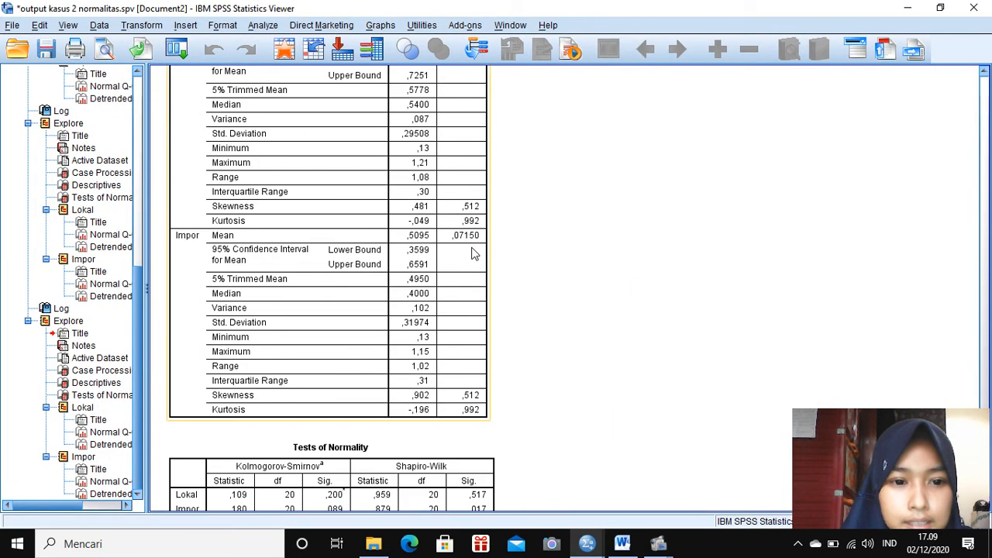
pyautogui.scroll(-2, 475, 254)
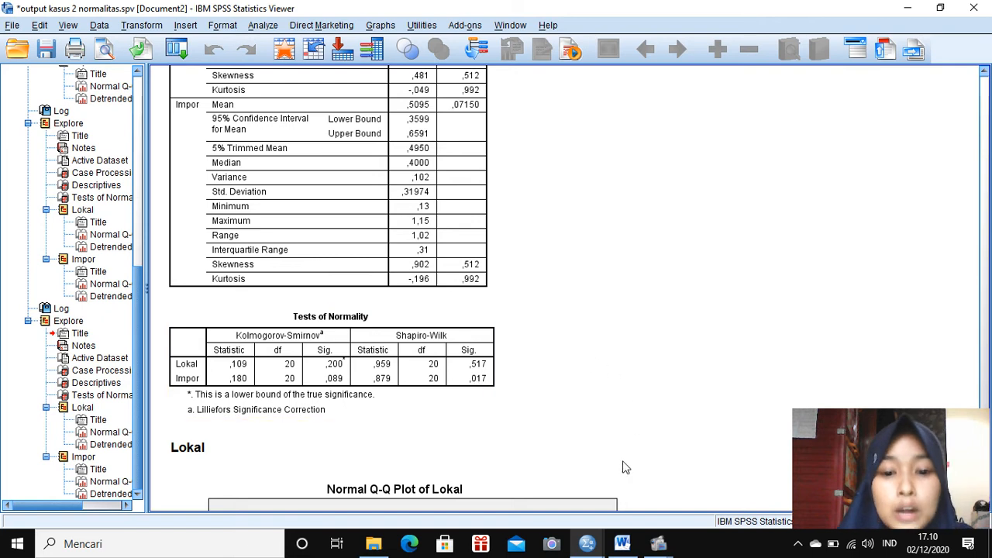
# Step: Switch to data kasus 2 untuk homogen.sav and examine its variable definitions, including the value labels of Merk_minuman and the label of Kadar_sakarin
pyautogui.moveTo(589, 545)
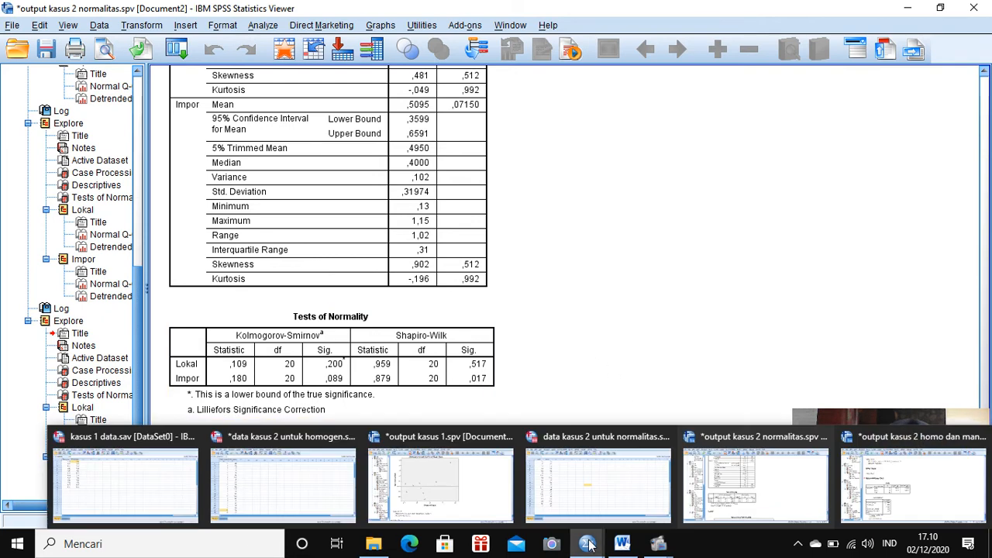
pyautogui.click(279, 484)
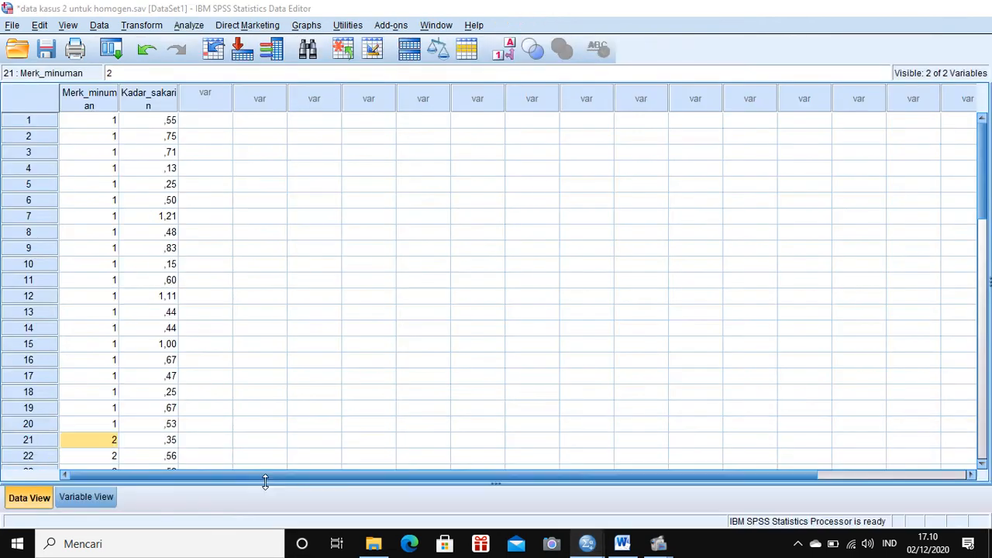
pyautogui.click(102, 497)
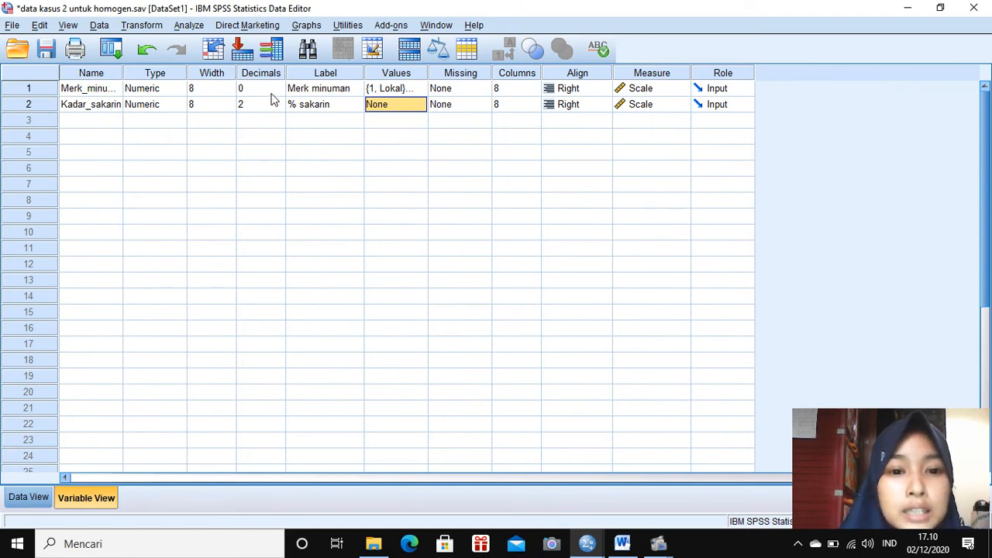
pyautogui.click(386, 92)
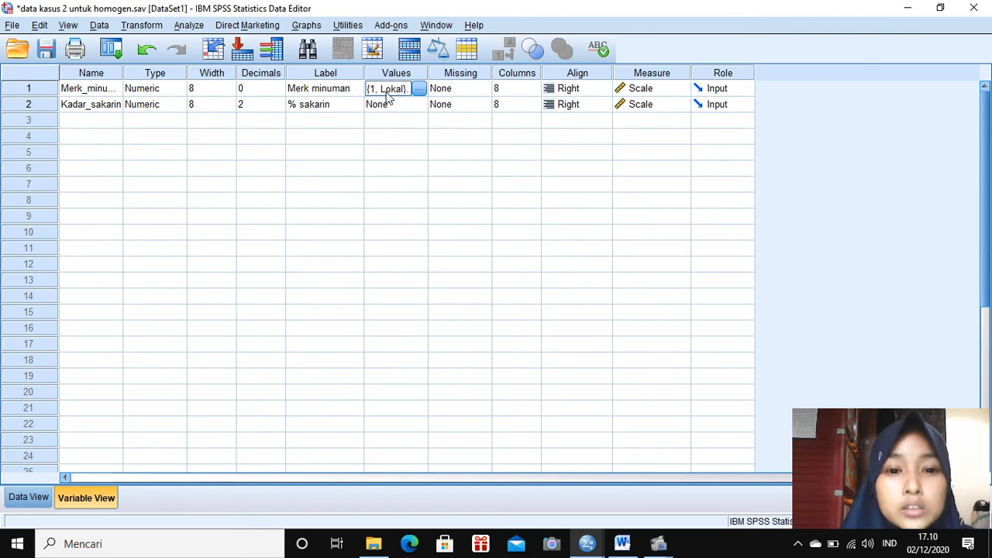
pyautogui.click(422, 90)
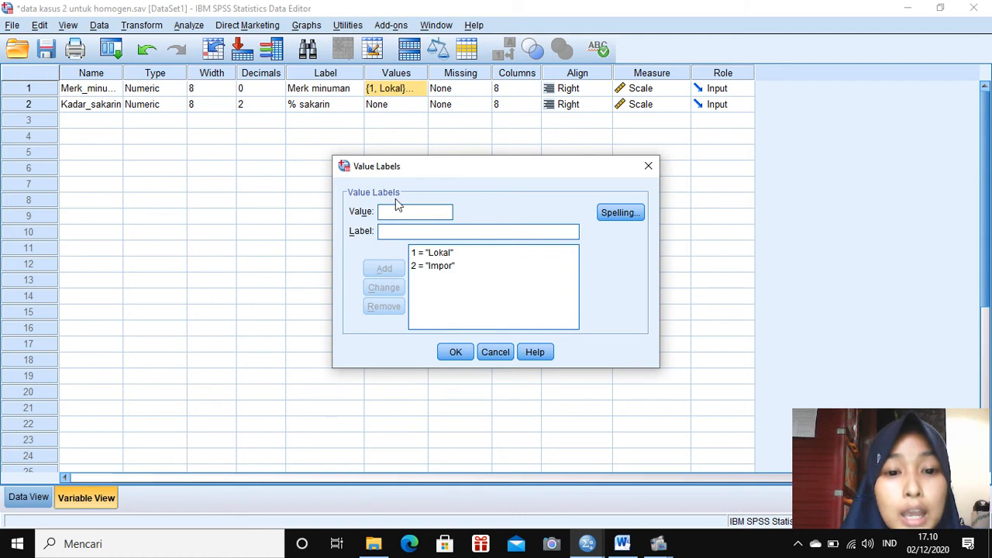
pyautogui.click(455, 351)
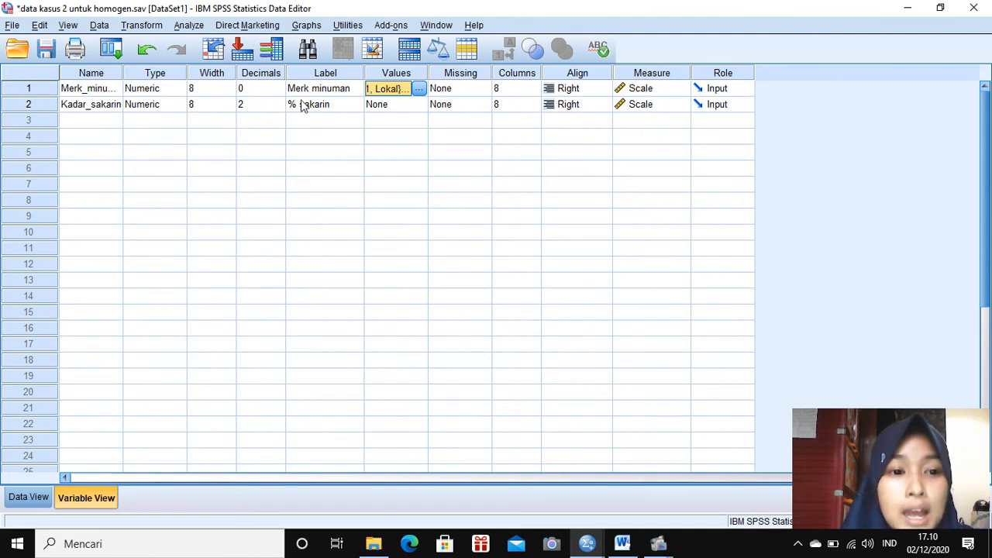
pyautogui.click(329, 107)
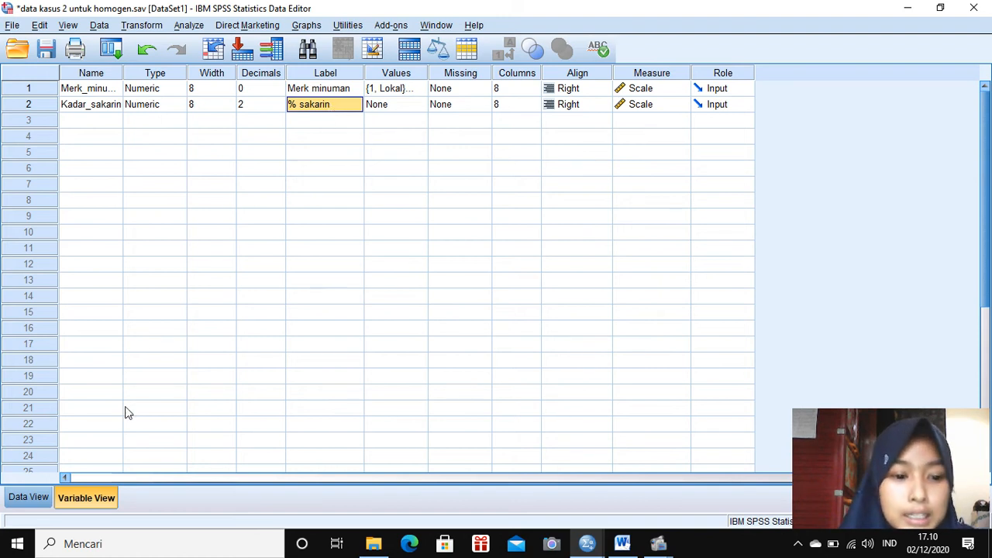
# Step: Inspect the Merk_minuman and Kadar_sakarin data, displaying the brand codes as value labels and then as numbers again
pyautogui.click(44, 500)
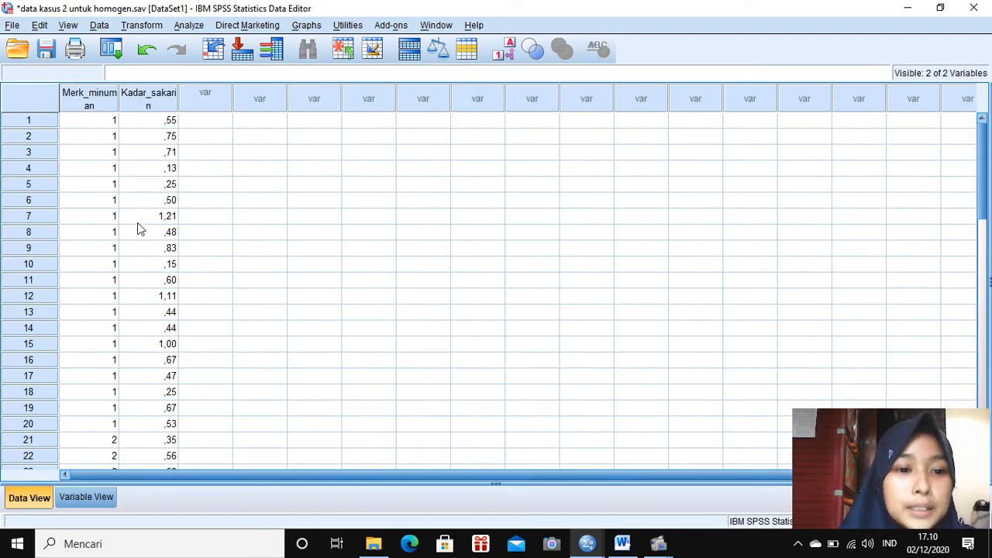
pyautogui.click(113, 120)
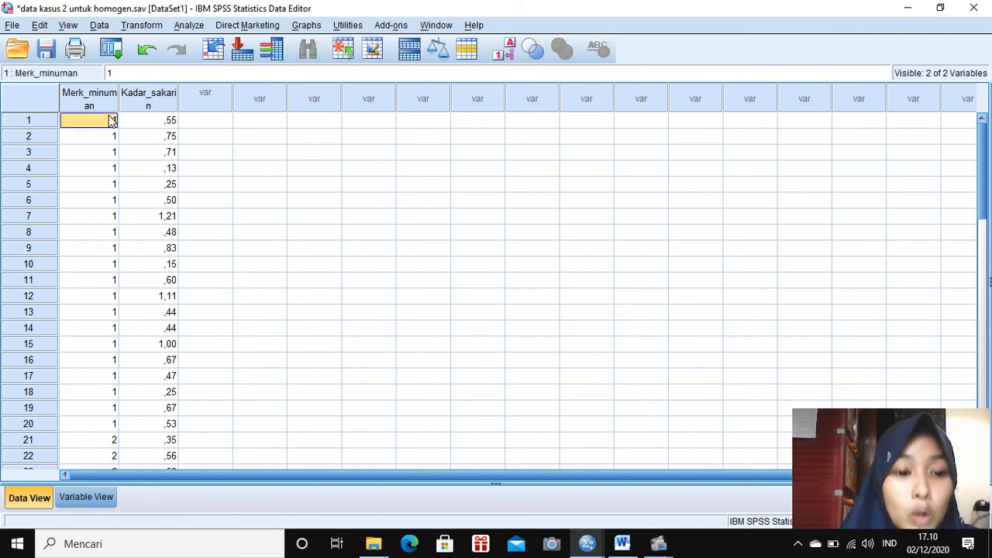
pyautogui.click(107, 439)
pyautogui.click(107, 122)
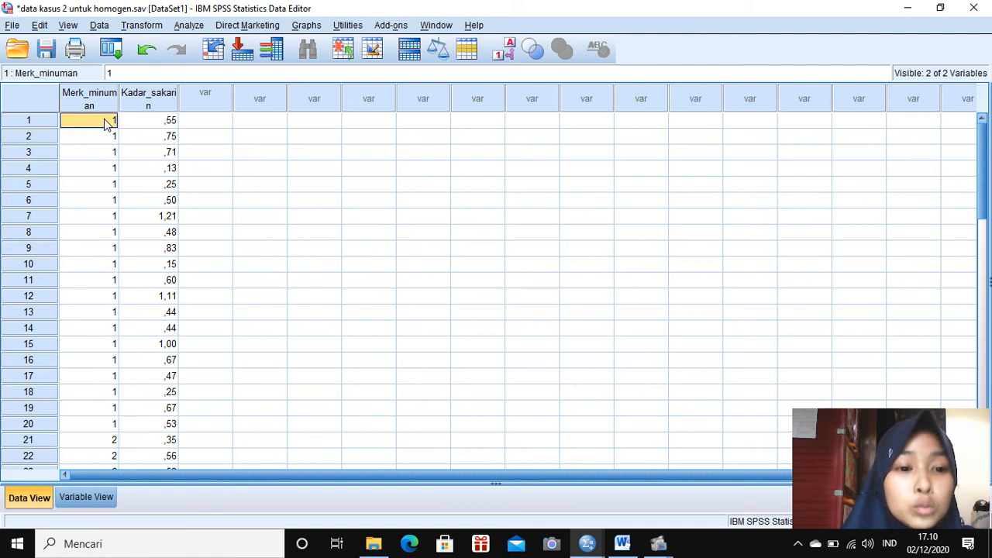
pyautogui.click(506, 49)
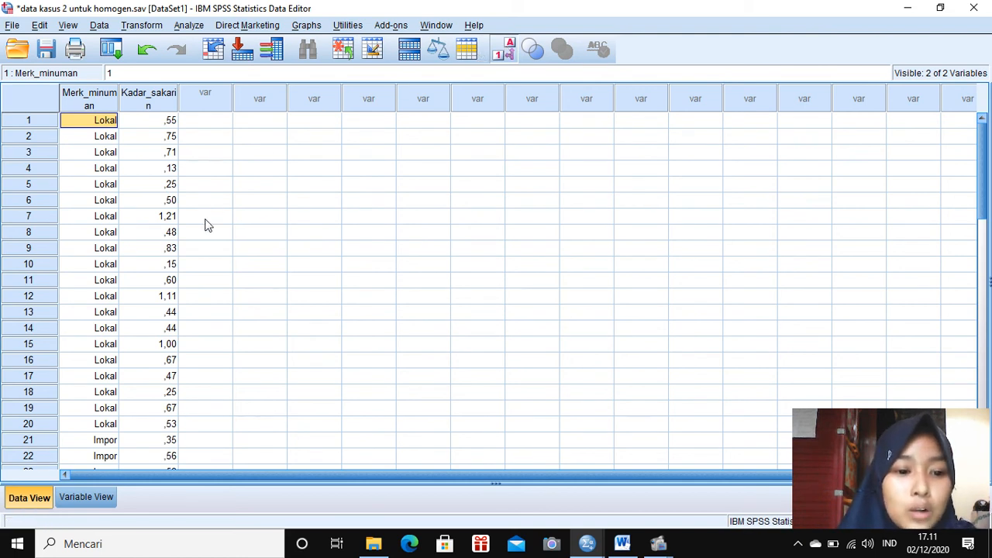
pyautogui.click(507, 50)
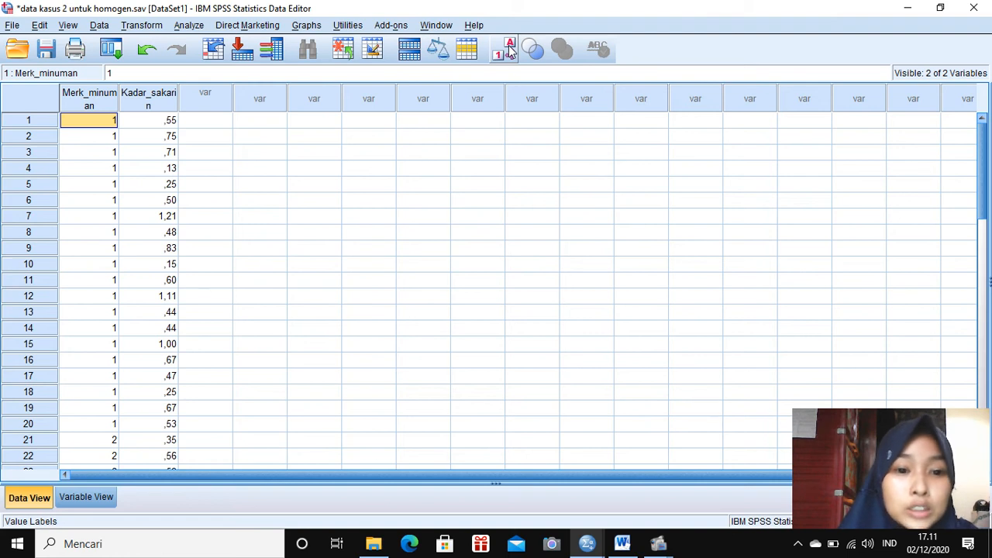
# Step: Run Explore on % sakarin with Merk minuman as factor, displaying both statistics and plots, without boxplots and with Levene test power estimation
pyautogui.click(188, 25)
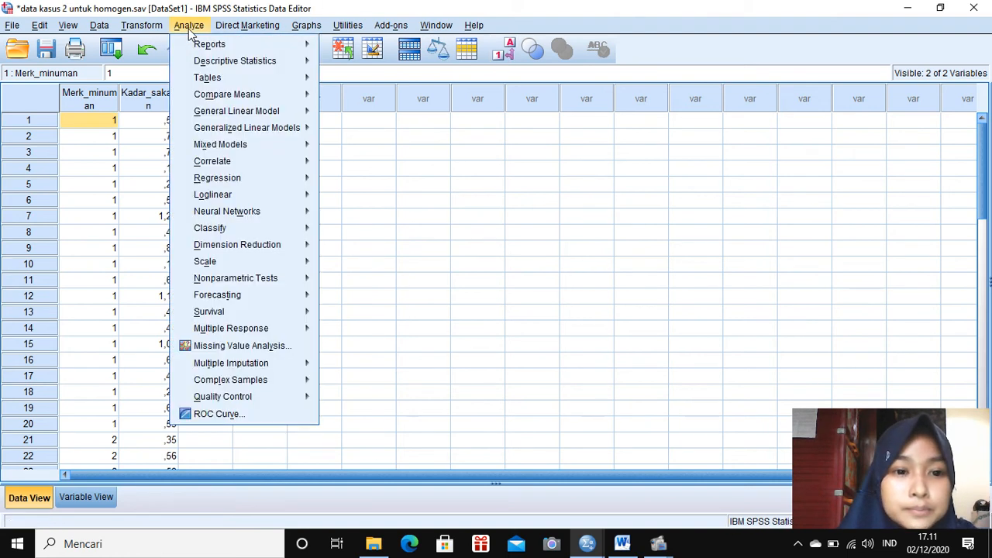
pyautogui.moveTo(278, 60)
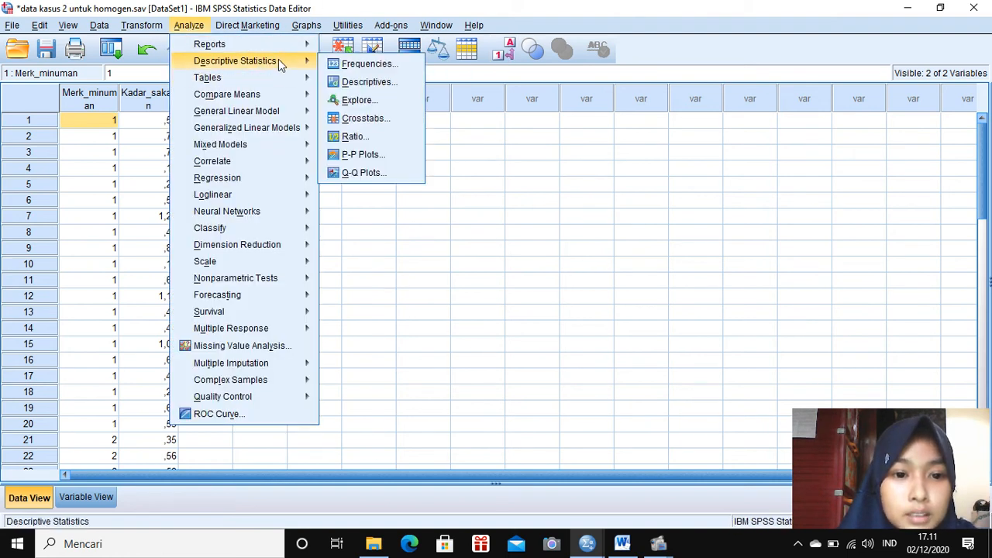
pyautogui.click(383, 94)
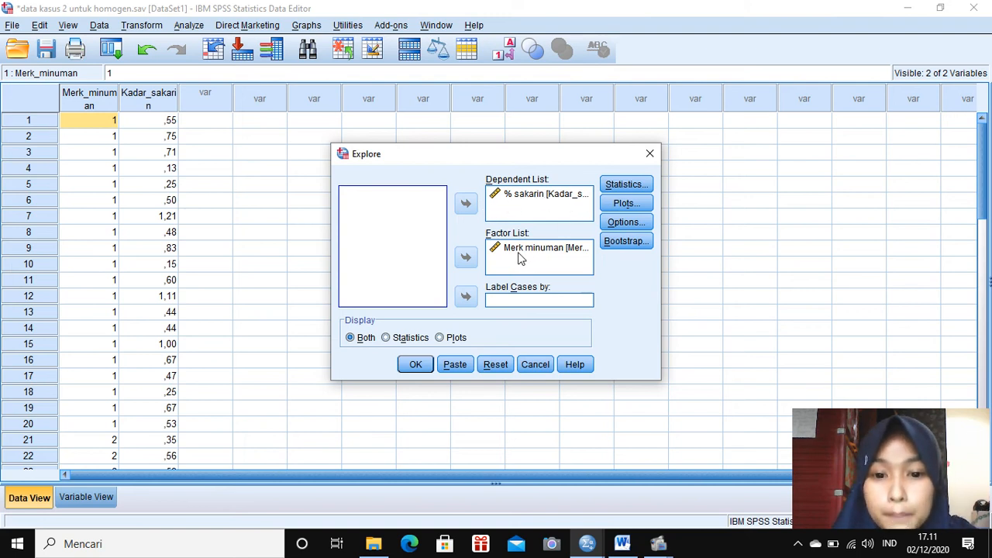
pyautogui.click(632, 204)
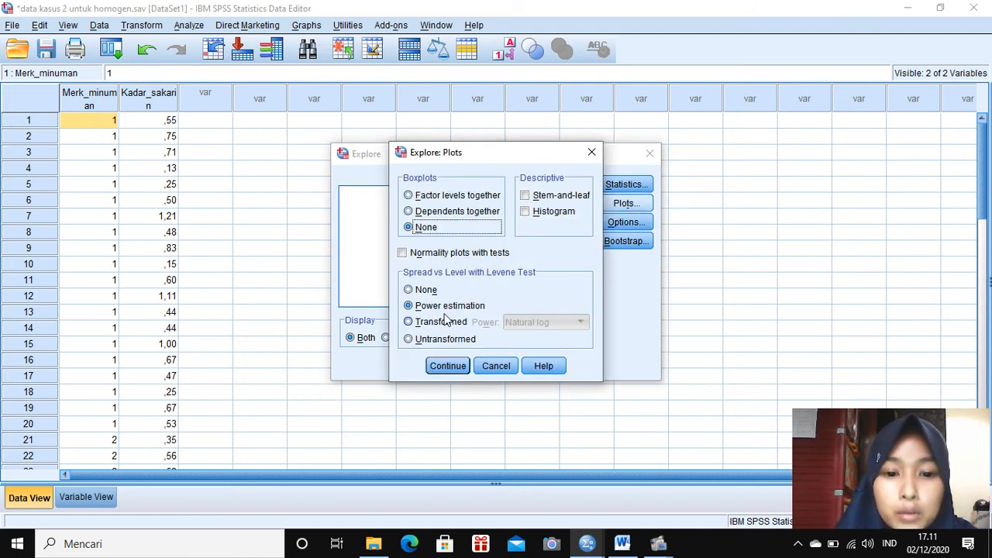
pyautogui.click(457, 367)
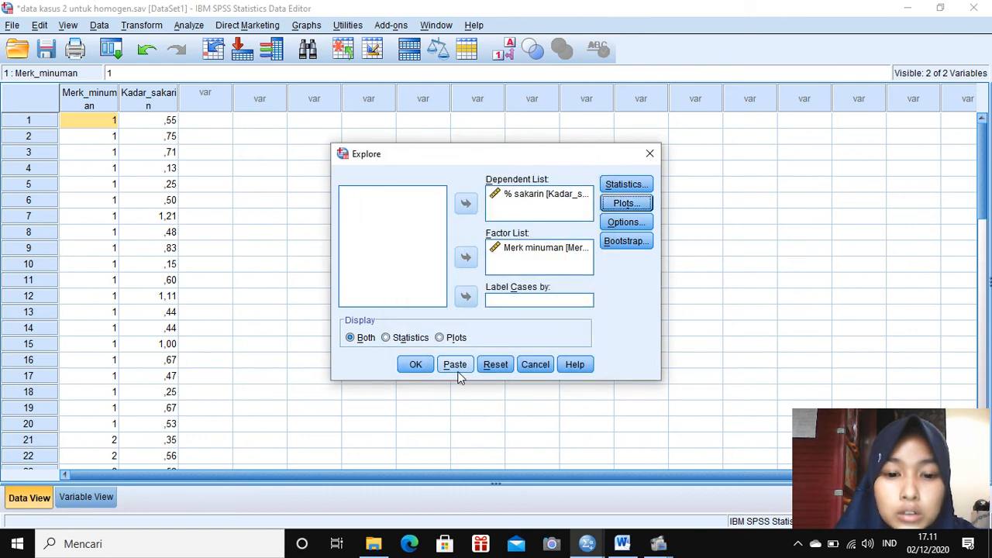
pyautogui.click(415, 365)
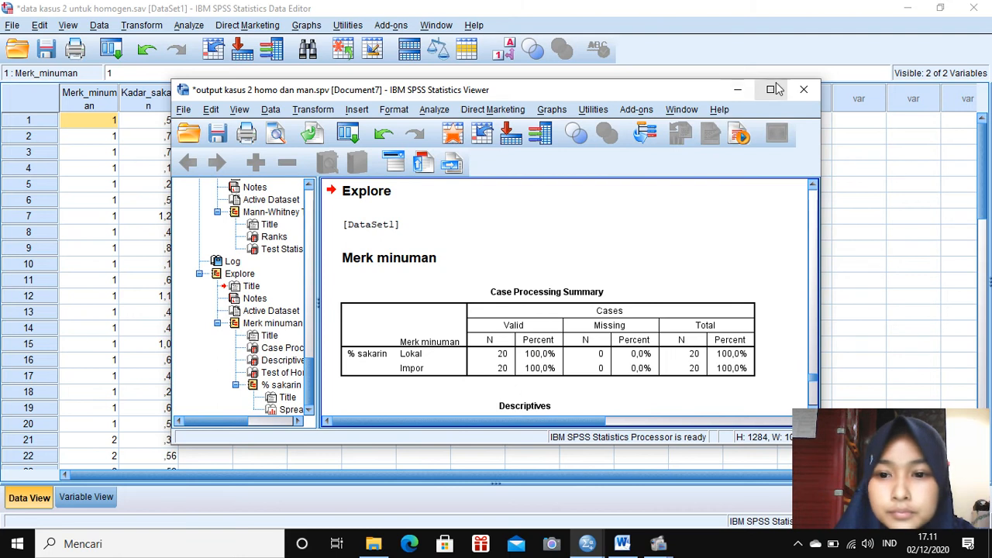
# Step: Maximize the output viewer and examine the significance values in the Test of Homogeneity of Variance table for % sakarin
pyautogui.click(777, 89)
pyautogui.scroll(-5, 527, 356)
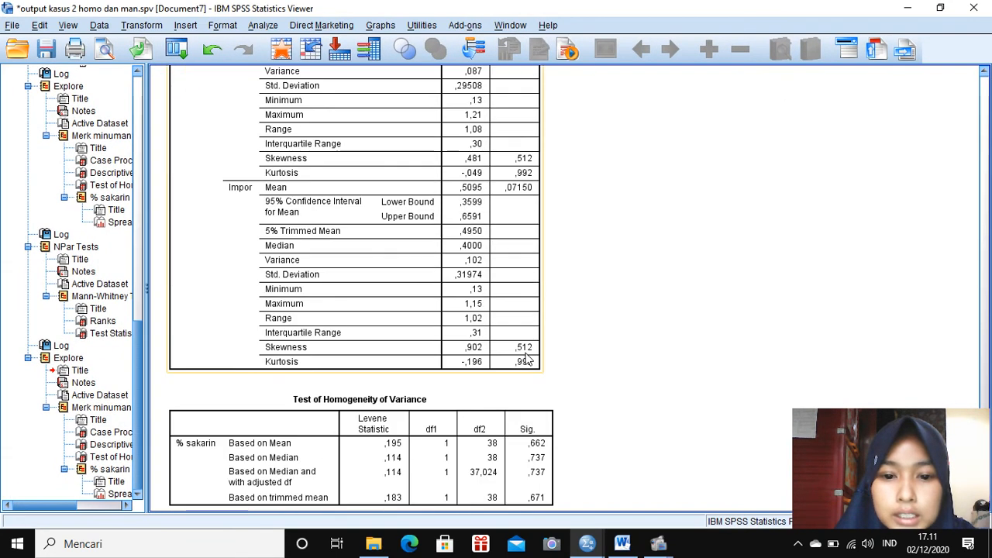
pyautogui.scroll(-3, 526, 359)
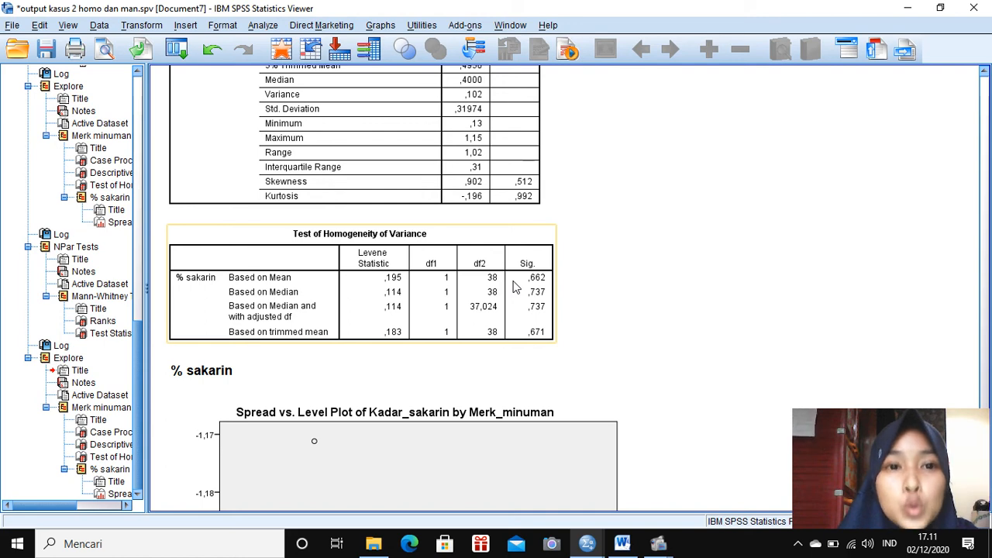
pyautogui.scroll(-3, 515, 287)
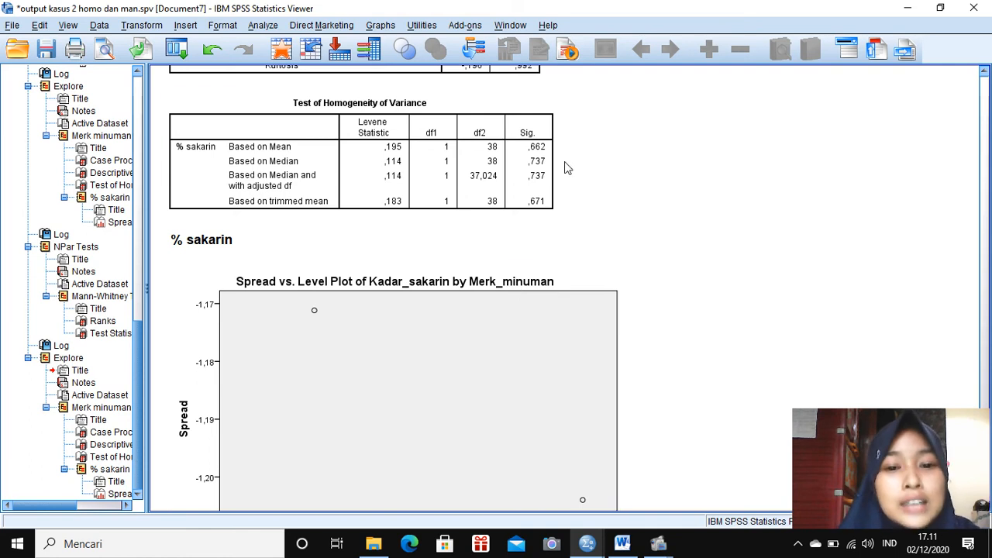
pyautogui.scroll(3, 565, 169)
pyautogui.scroll(15, 564, 169)
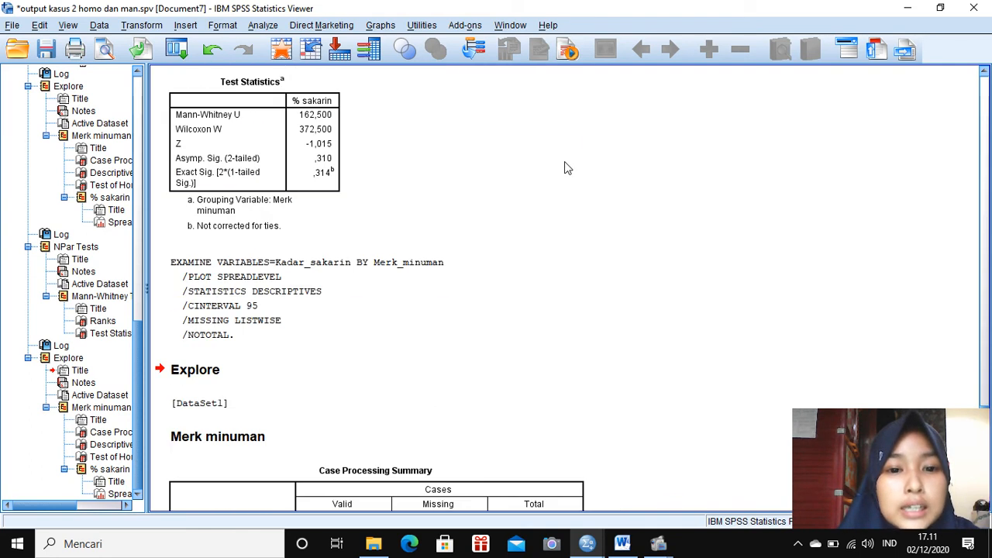
# Step: Return to data kasus 2 untuk homogen.sav and open the legacy nonparametric test for two independent samples
pyautogui.moveTo(593, 553)
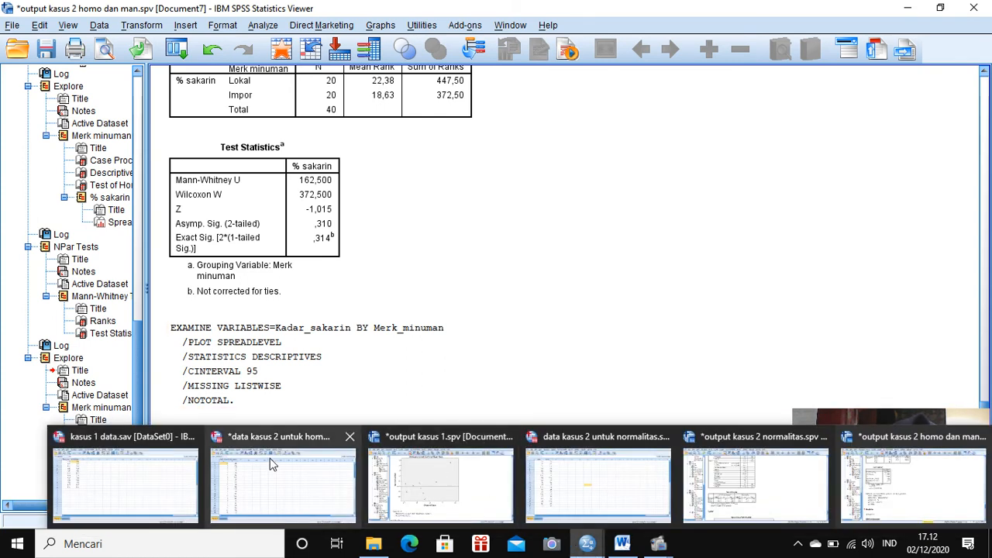
pyautogui.click(270, 458)
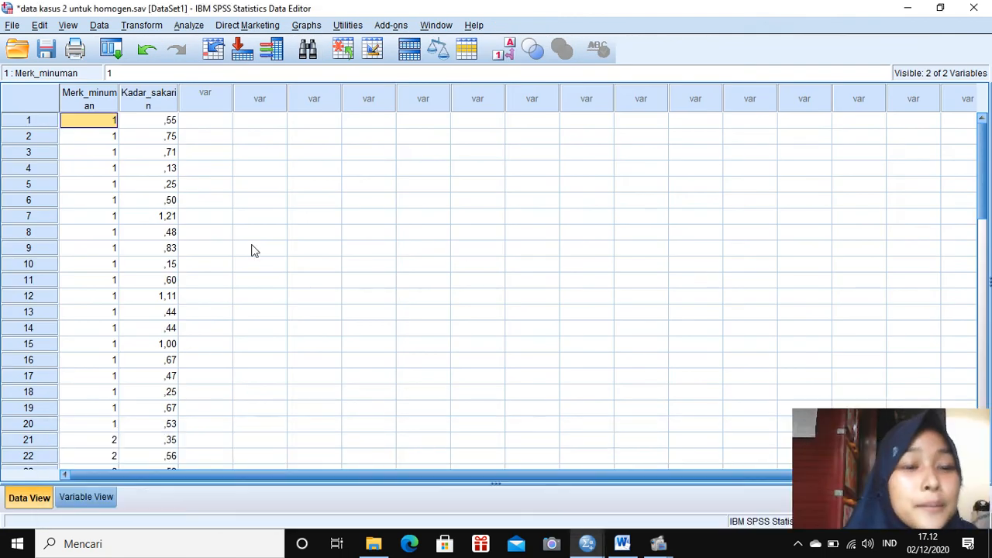
pyautogui.click(188, 25)
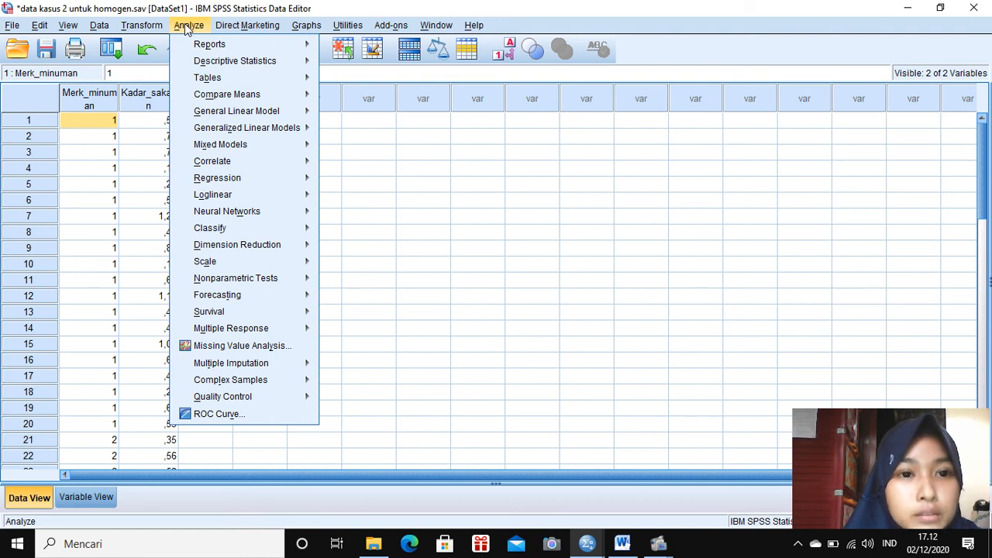
pyautogui.moveTo(250, 61)
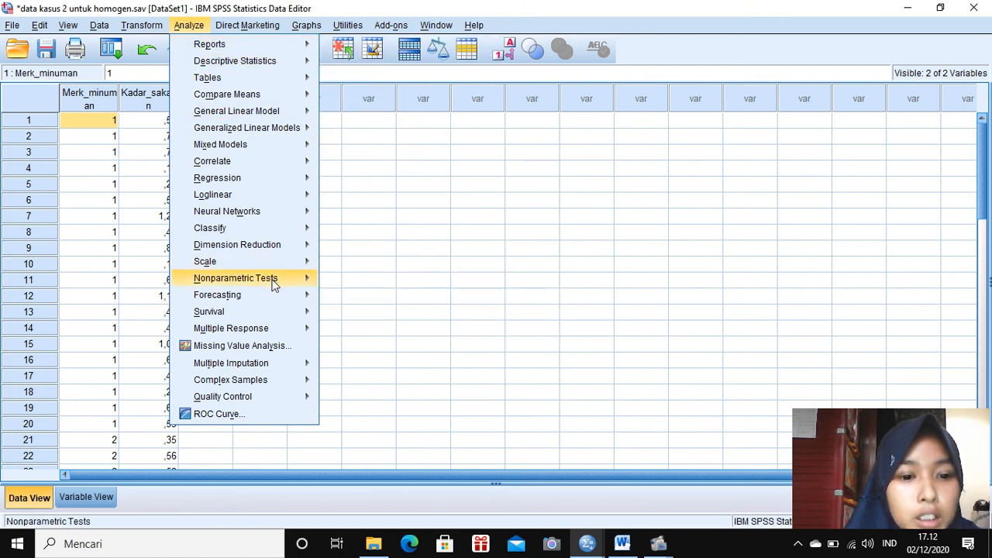
pyautogui.moveTo(273, 285)
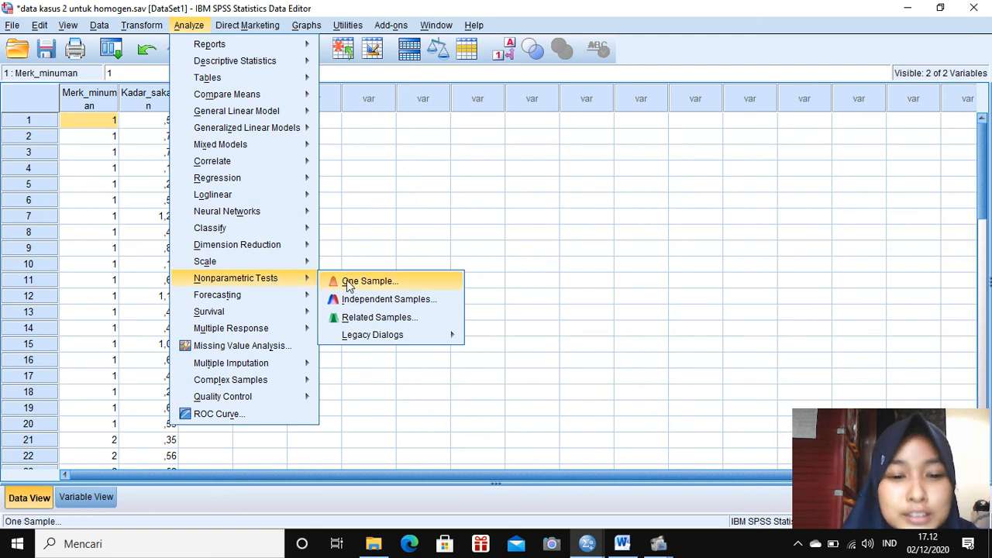
pyautogui.moveTo(392, 345)
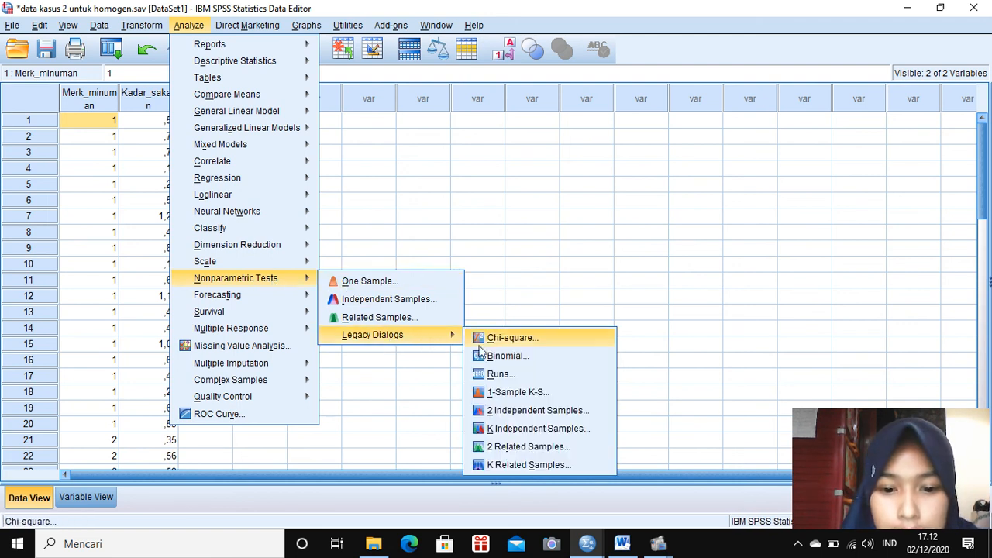
pyautogui.click(527, 413)
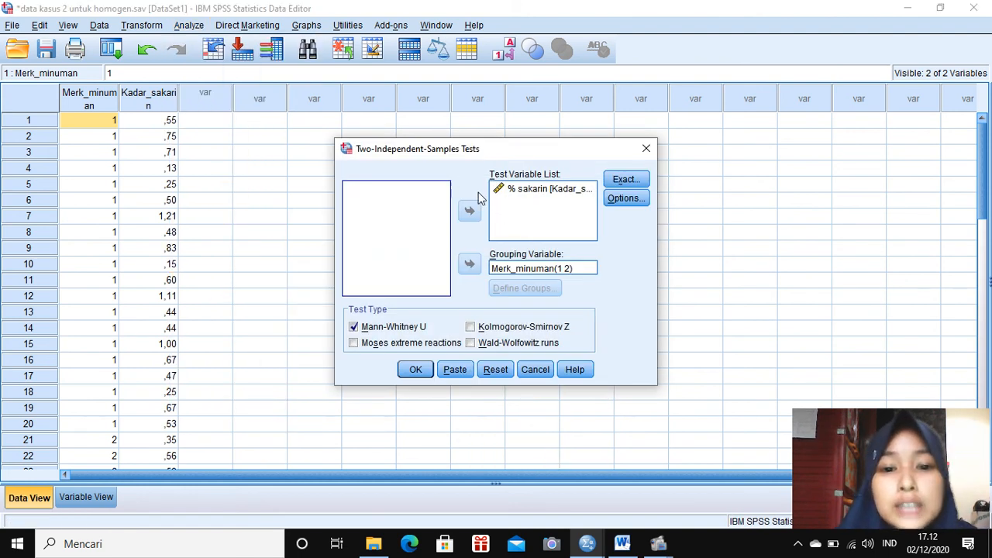
# Step: Reassign Merk_minuman as grouping variable with groups 1 and 2, and run the Mann-Whitney U test on % sakarin
pyautogui.click(526, 271)
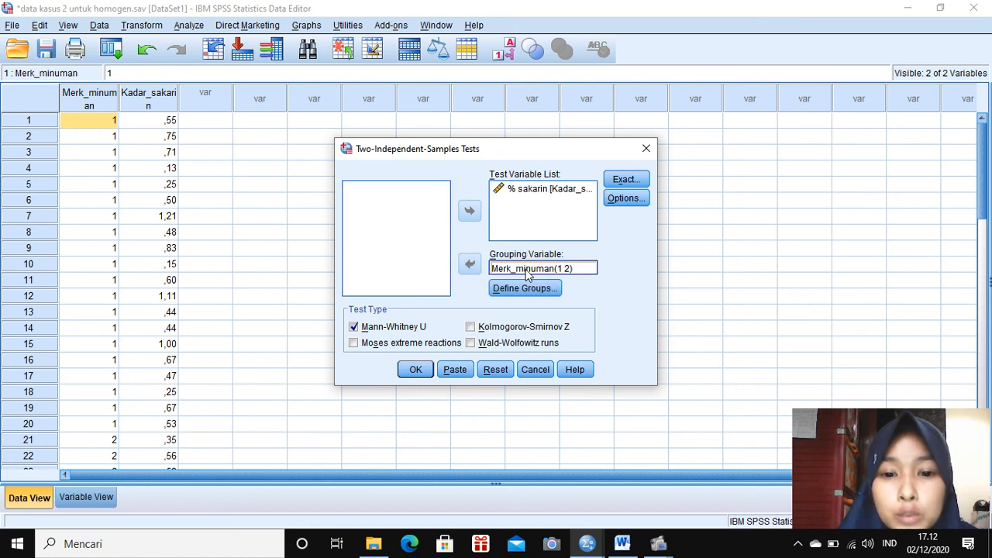
pyautogui.click(469, 266)
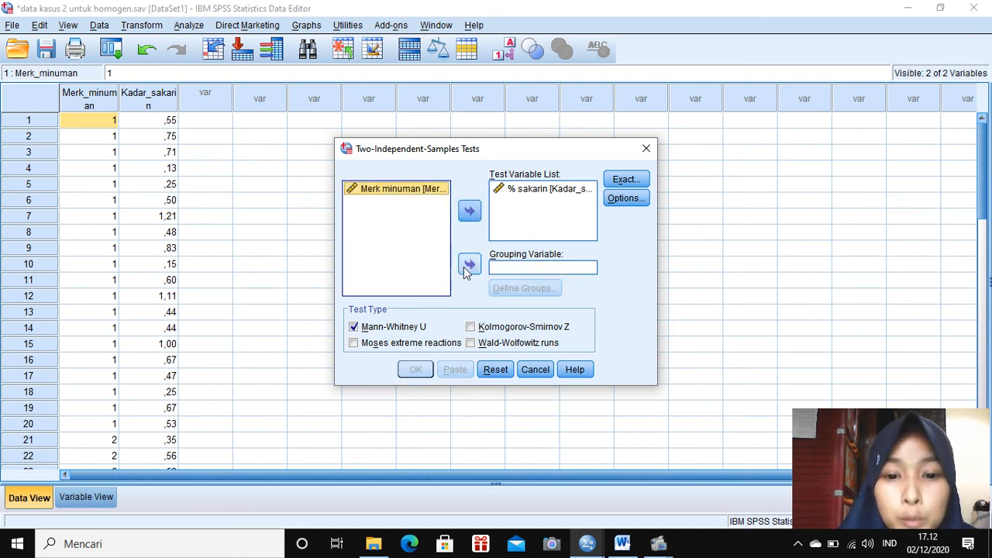
pyautogui.click(469, 265)
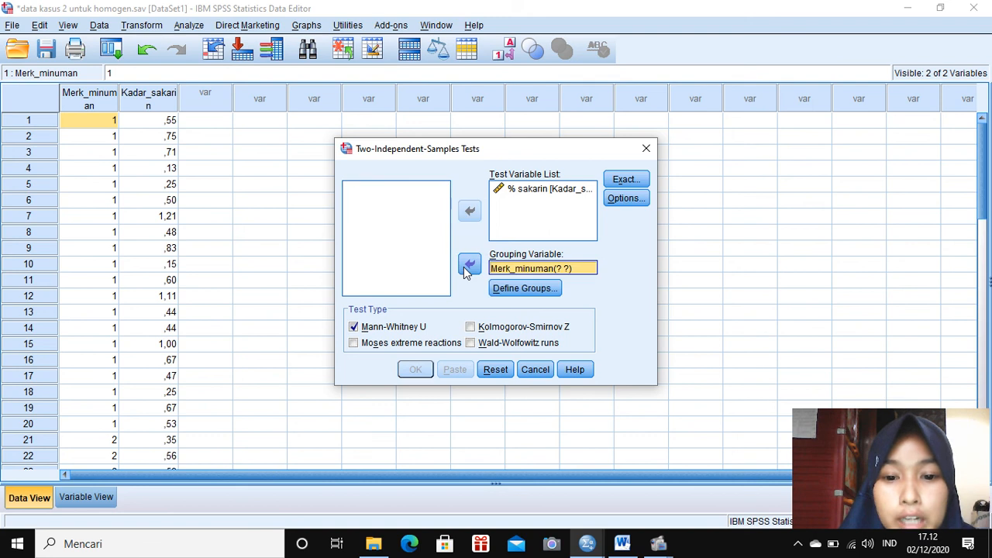
pyautogui.click(542, 294)
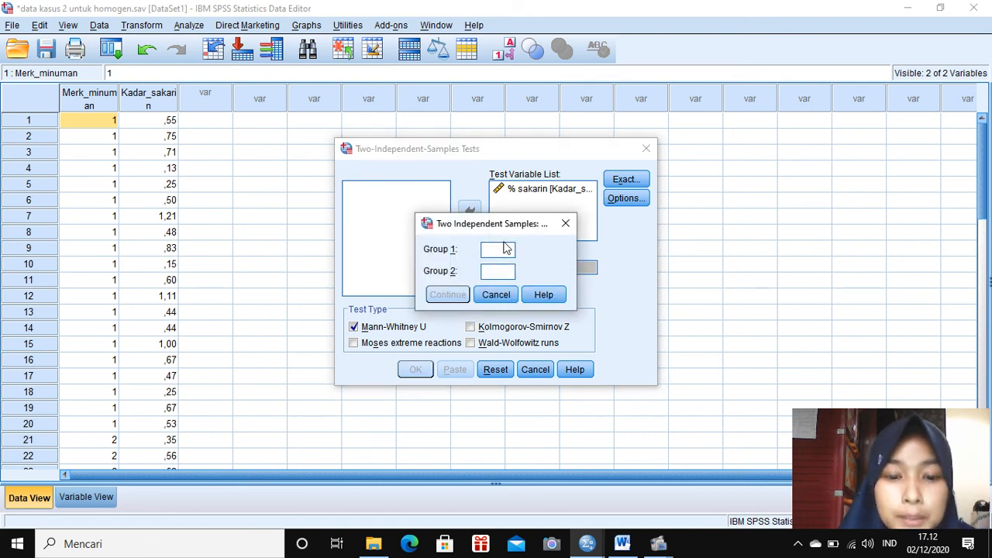
pyautogui.write('1 ')
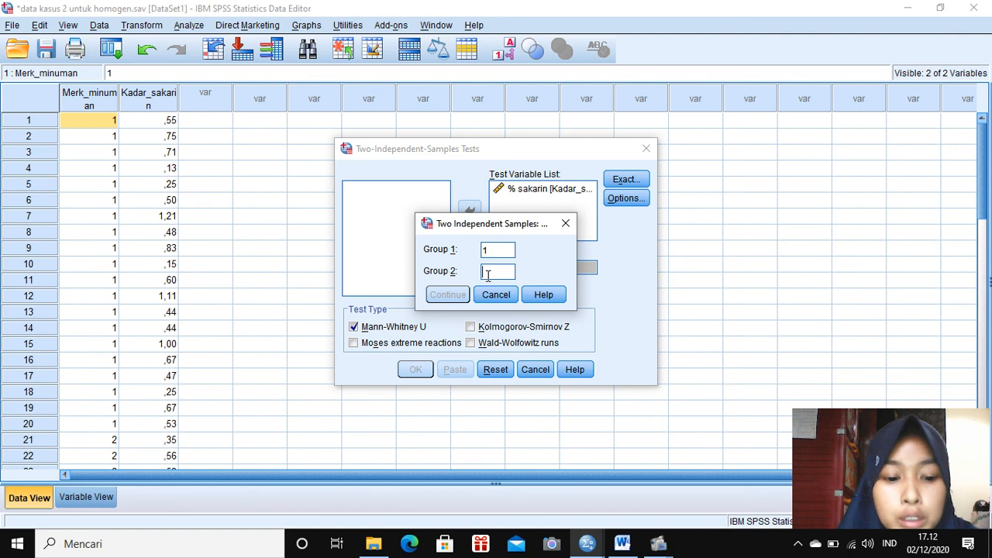
pyautogui.write('2')
pyautogui.click(451, 295)
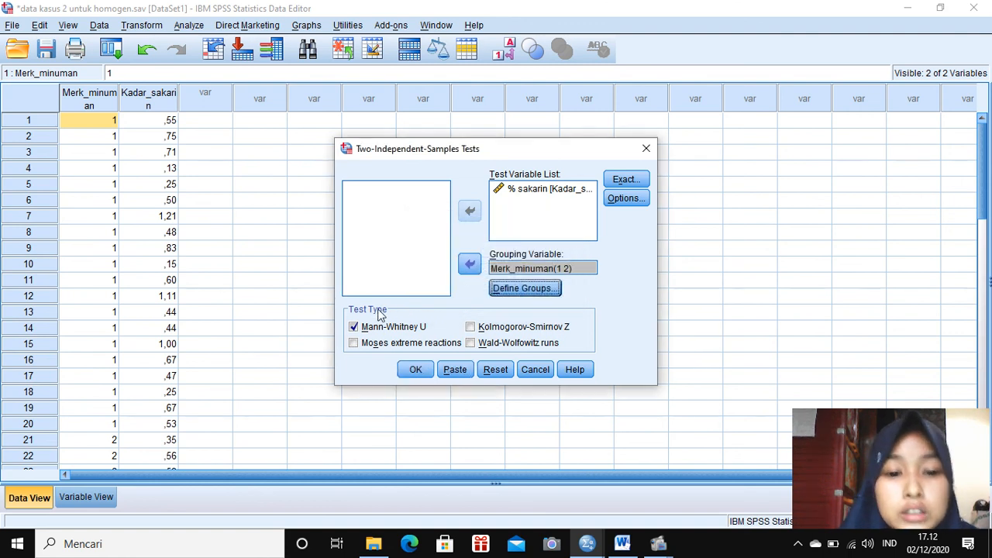
pyautogui.click(416, 371)
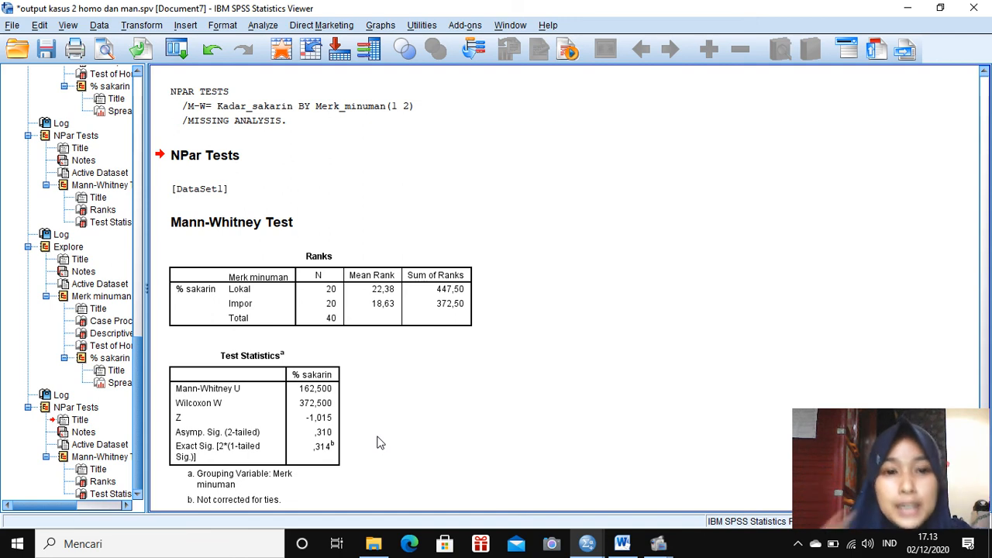
# Step: Examine the Mann-Whitney Ranks and Test Statistics tables for % sakarin, including the two-tailed asymptotic significance
pyautogui.scroll(-1, 380, 442)
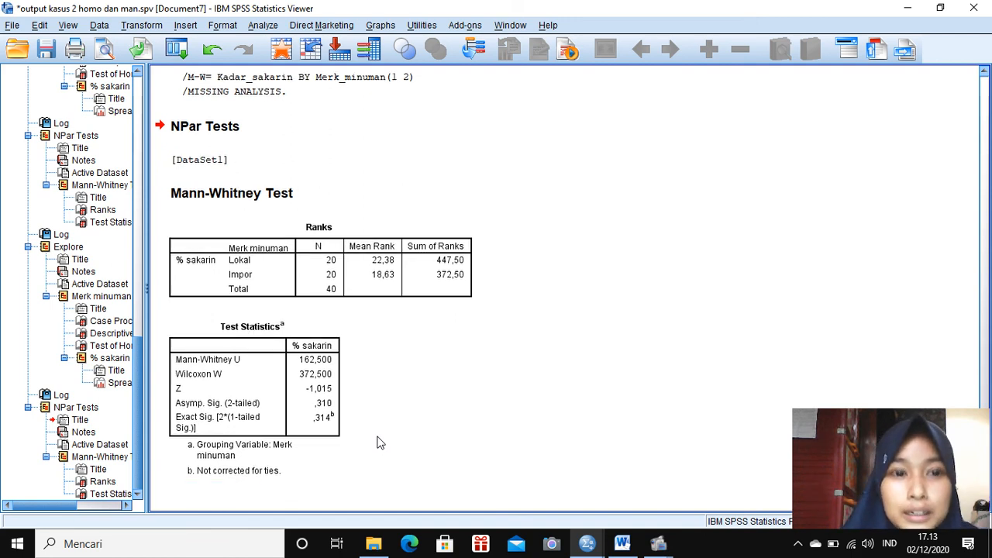
pyautogui.scroll(4, 379, 443)
pyautogui.scroll(-4, 380, 442)
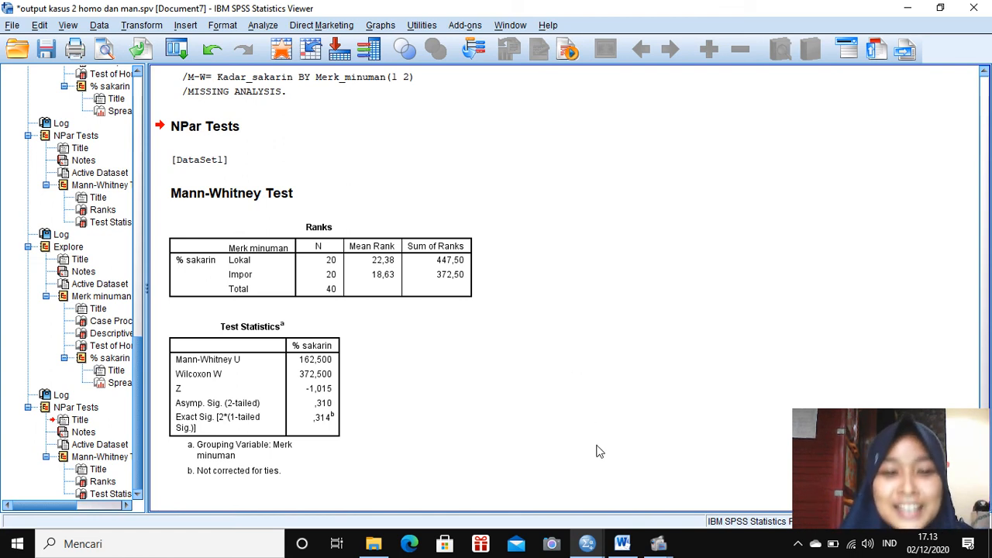
pyautogui.moveTo(588, 546)
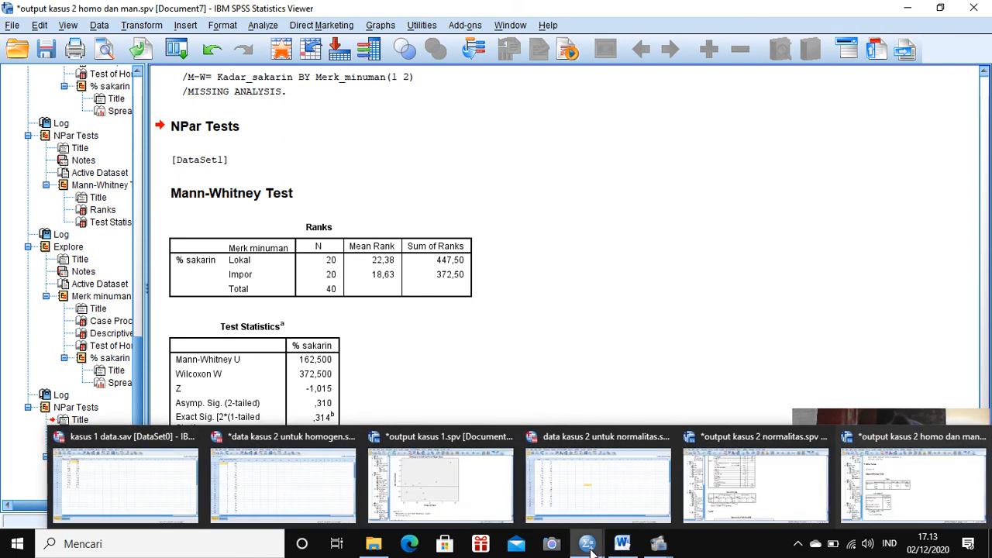
pyautogui.moveTo(658, 544)
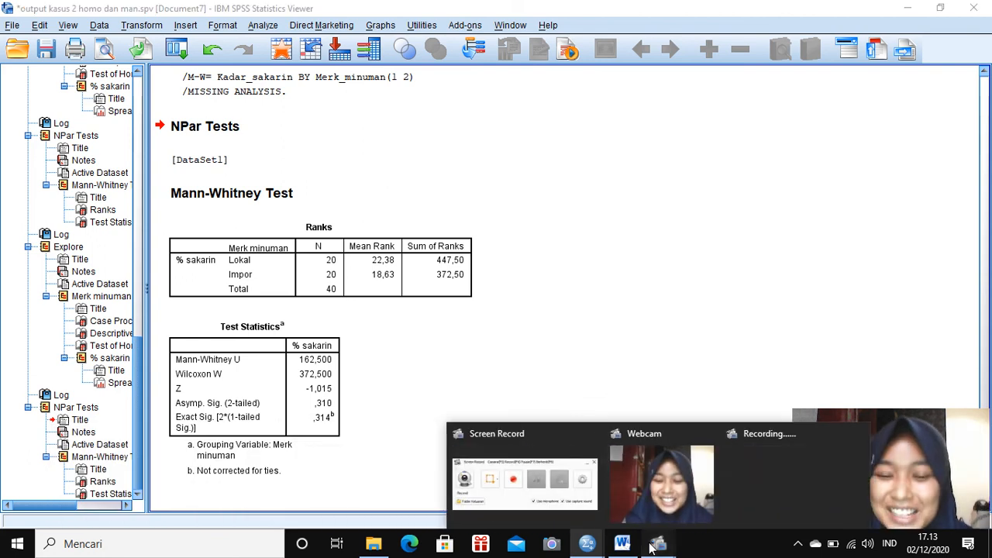